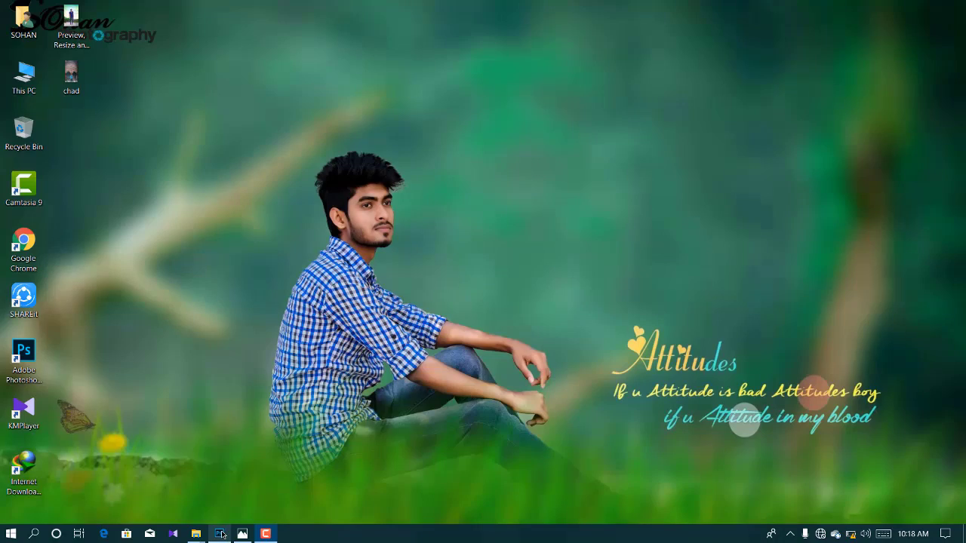
# Drag IMG_5953 from the chad folder in File Explorer into Photoshop to open it.
pyautogui.click(221, 534)
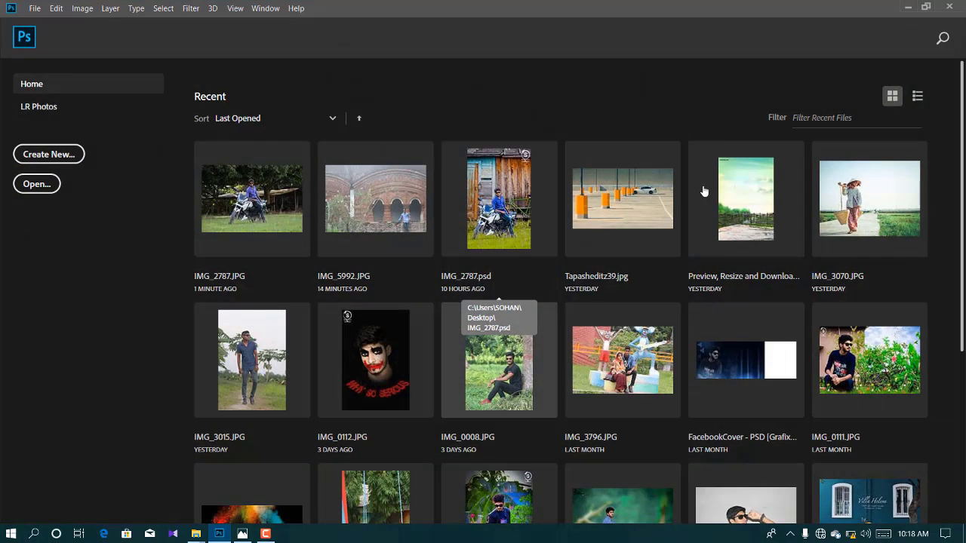
pyautogui.click(908, 7)
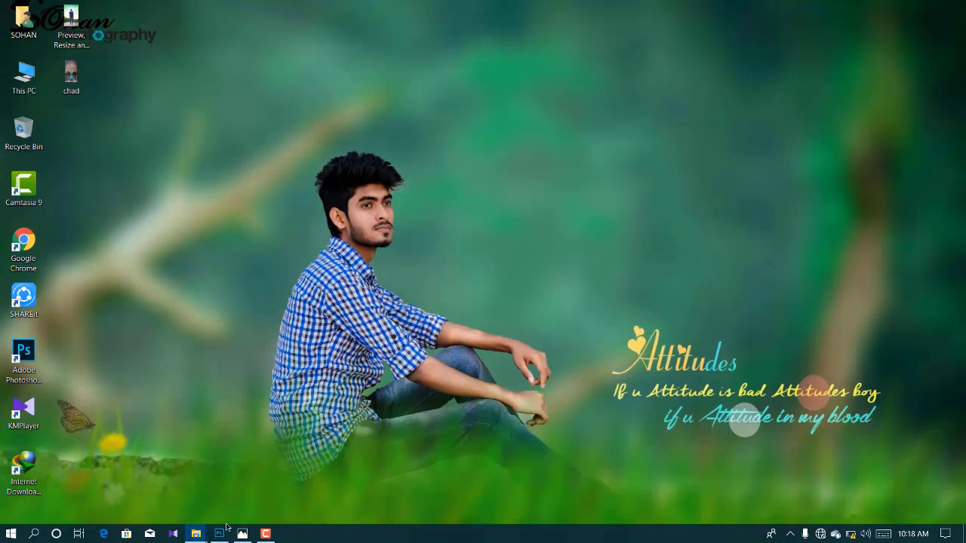
pyautogui.click(193, 534)
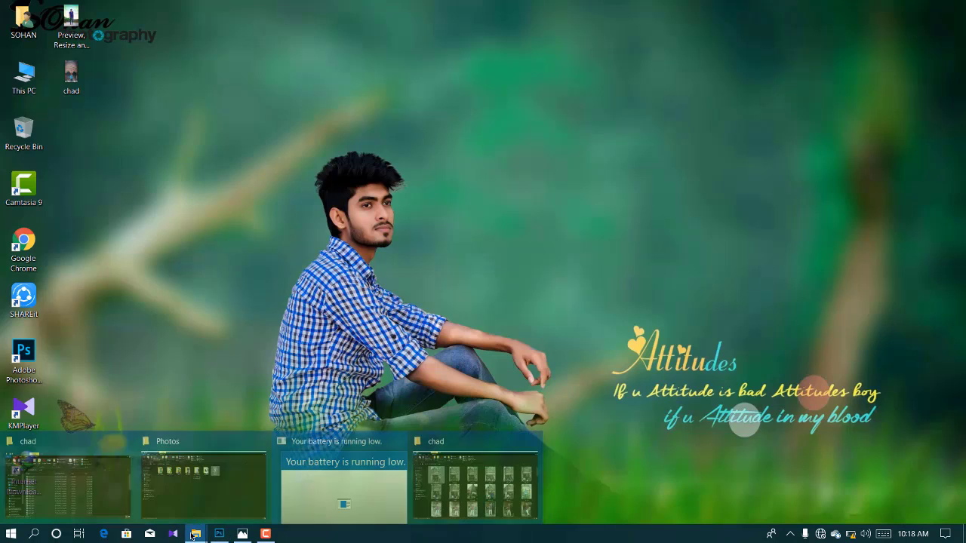
pyautogui.click(504, 471)
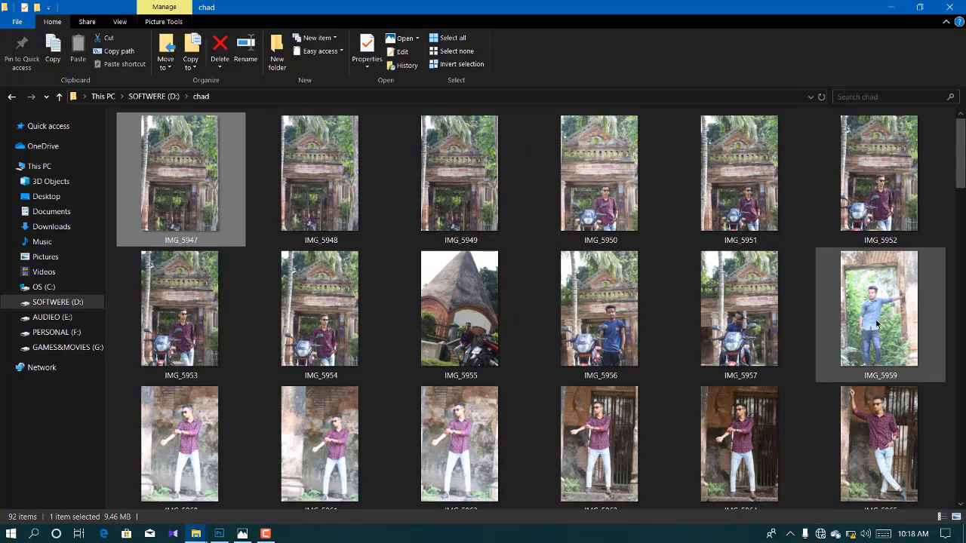
pyautogui.scroll(-1, 455, 410)
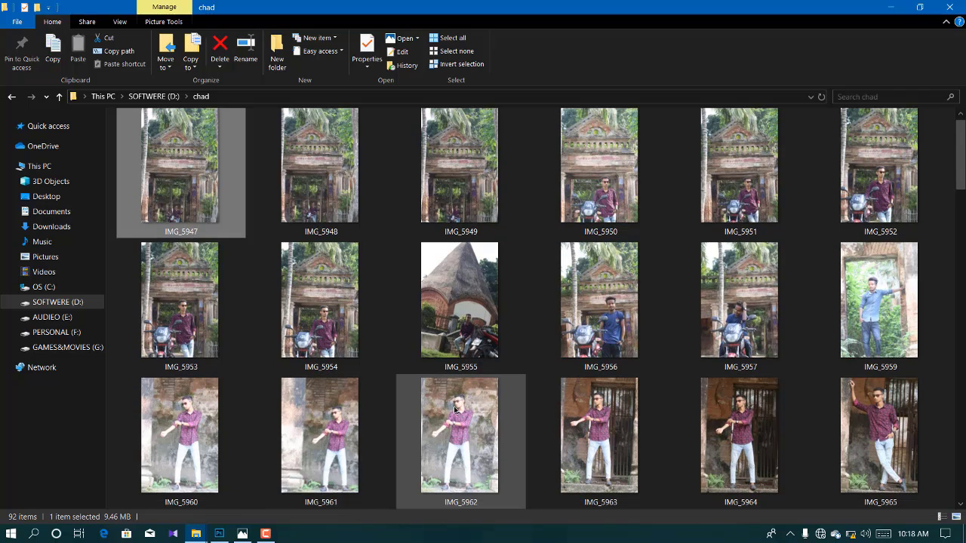
pyautogui.scroll(1, 455, 410)
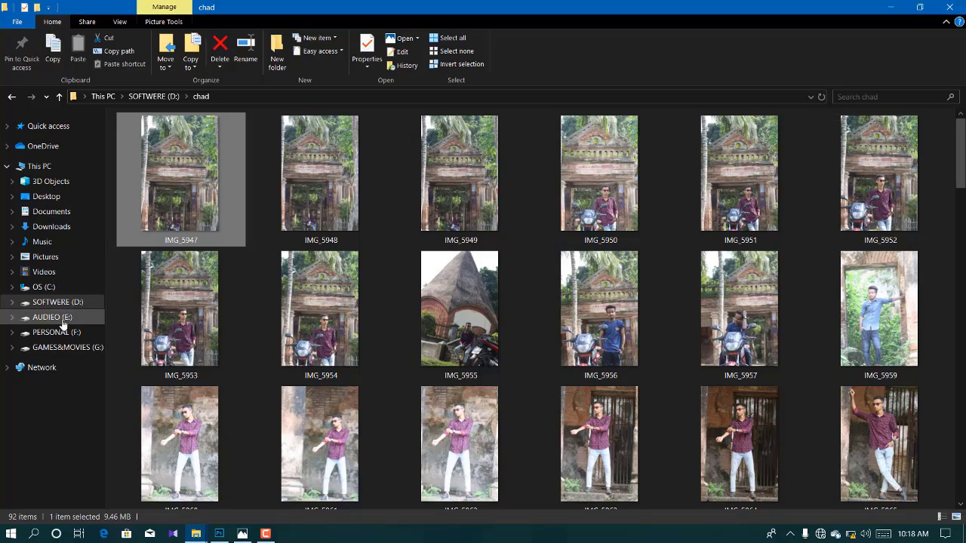
pyautogui.moveTo(190, 335); pyautogui.dragTo(243, 534)
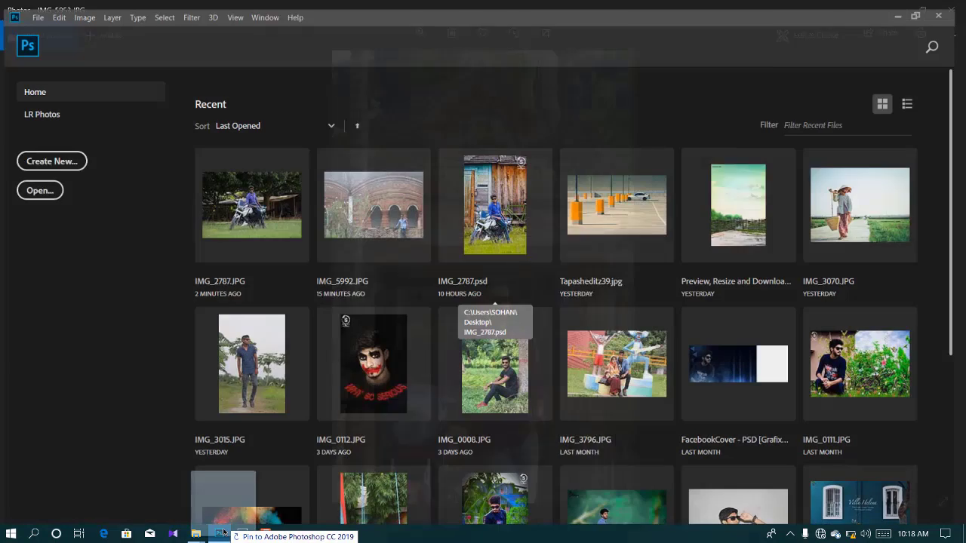
pyautogui.moveTo(243, 534); pyautogui.dragTo(343, 294)
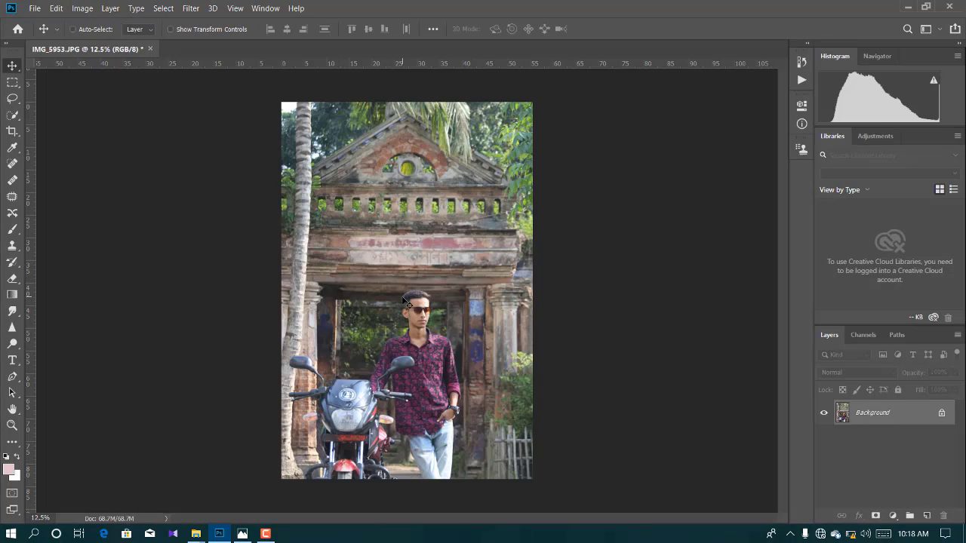
# Zoom in and out on the IMG_5953 canvas, then bring up the Image > Adjustments menu.
pyautogui.scroll(1, 404, 300)
pyautogui.scroll(1, 404, 300)
pyautogui.scroll(1, 403, 300)
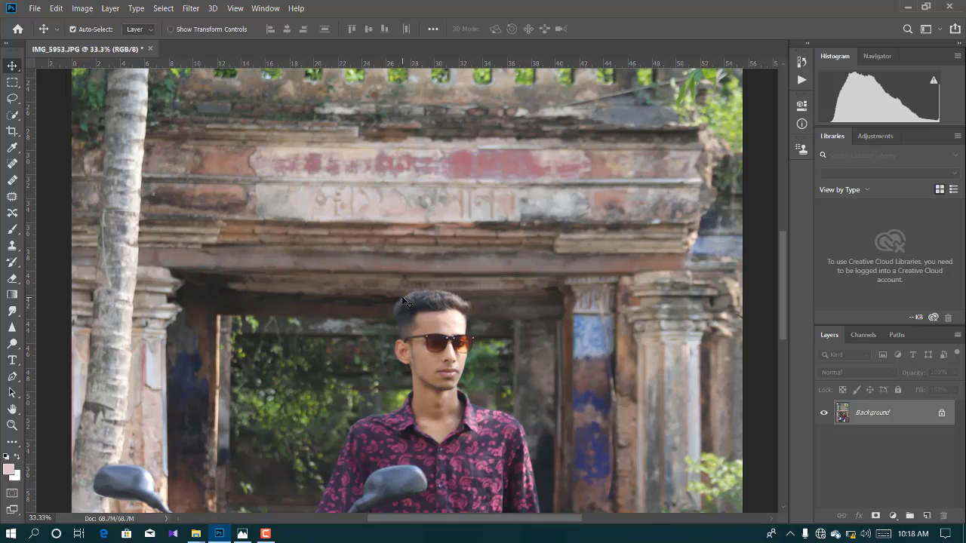
pyautogui.scroll(-1, 284, 226)
pyautogui.scroll(-3, 284, 226)
pyautogui.scroll(-1, 284, 226)
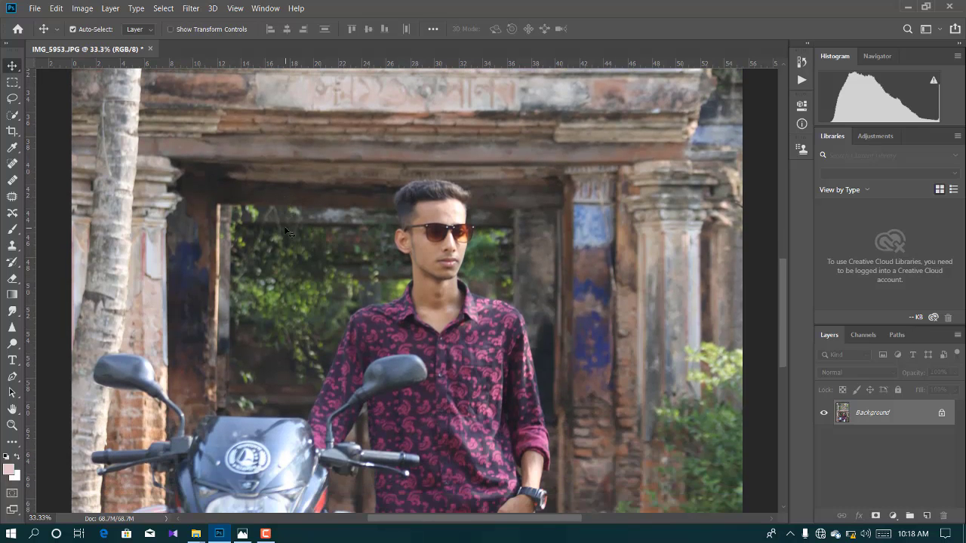
pyautogui.scroll(-1, 284, 226)
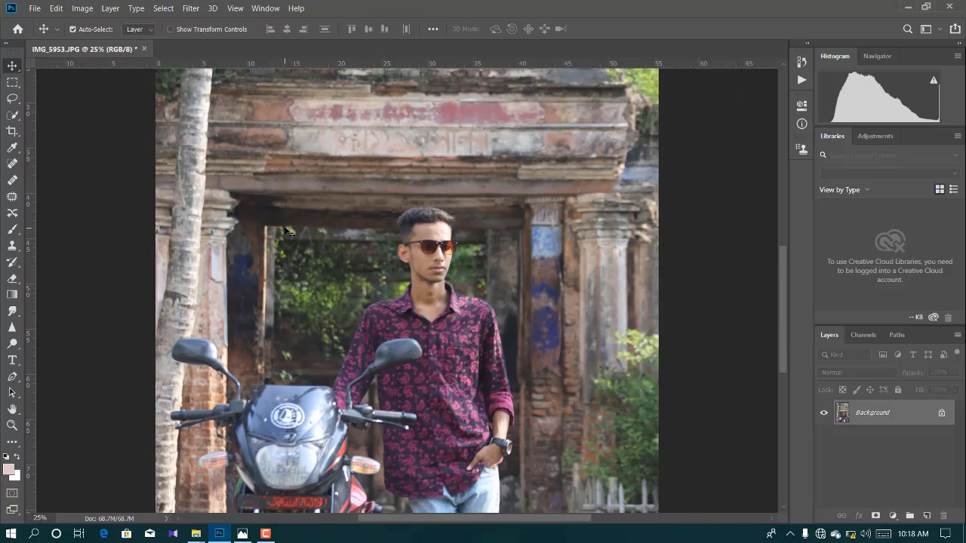
pyautogui.scroll(-1, 284, 225)
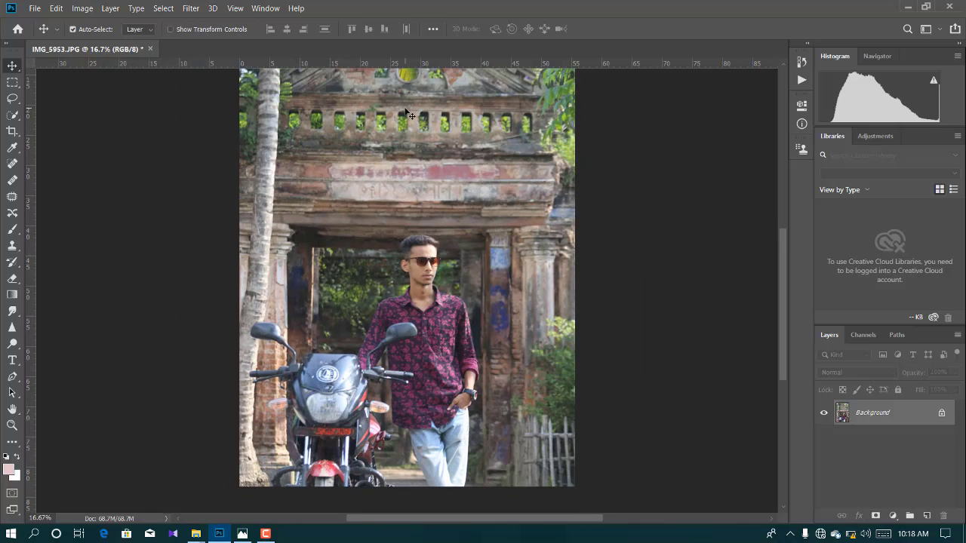
pyautogui.click(83, 8)
pyautogui.moveTo(100, 38)
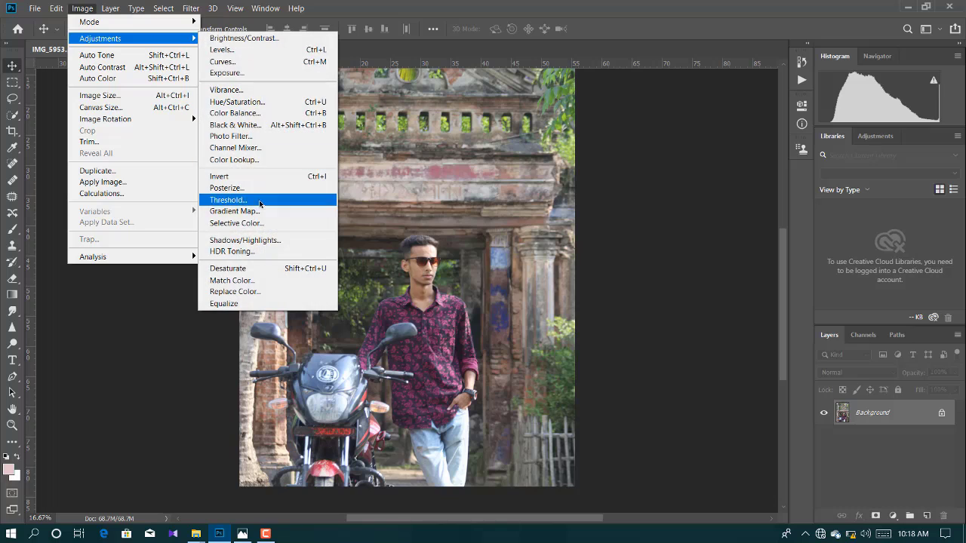
# Apply Shadows/Highlights with the Shadows amount at 19% and Highlights at 0%.
pyautogui.click(259, 240)
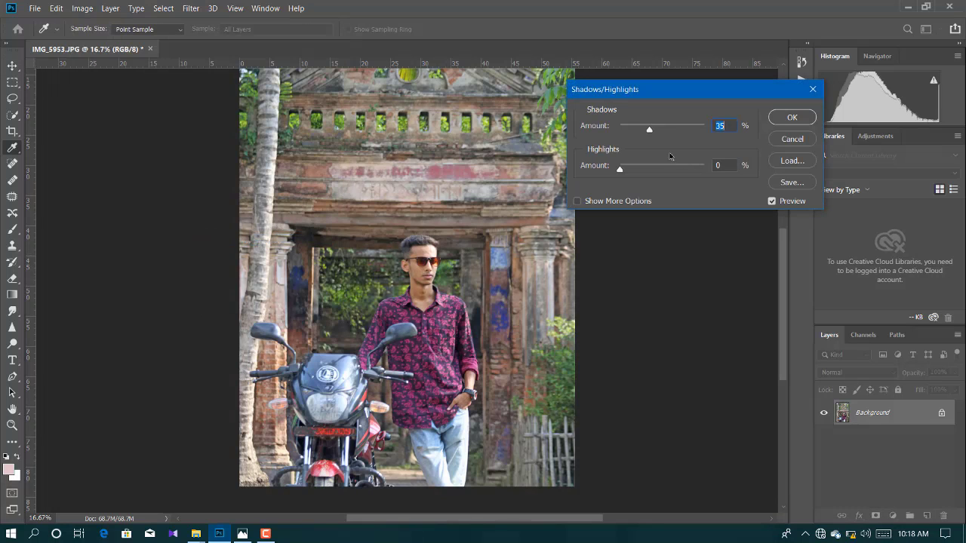
pyautogui.moveTo(640, 125); pyautogui.dragTo(632, 130)
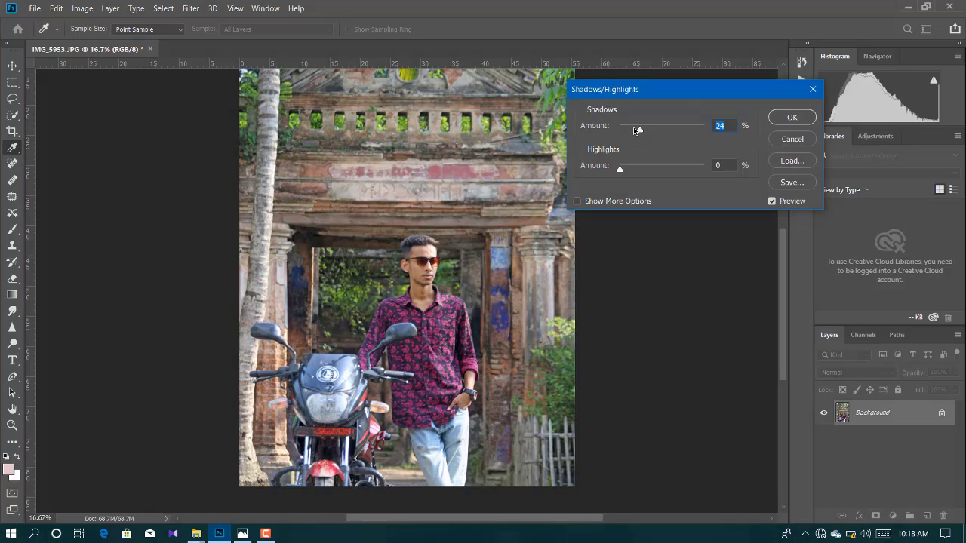
pyautogui.moveTo(633, 130); pyautogui.dragTo(636, 130)
pyautogui.hotkey('ctrl', '+')
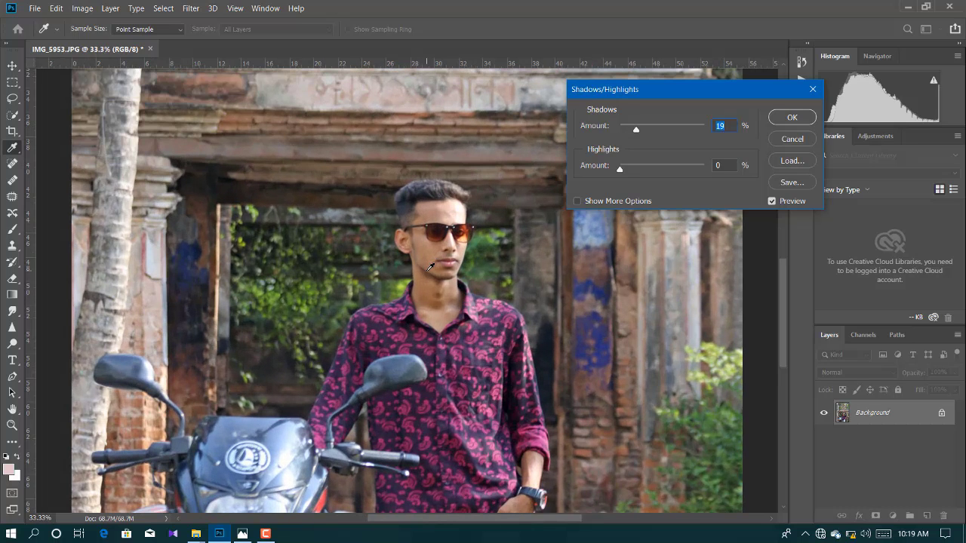
pyautogui.scroll(-1, 430, 266)
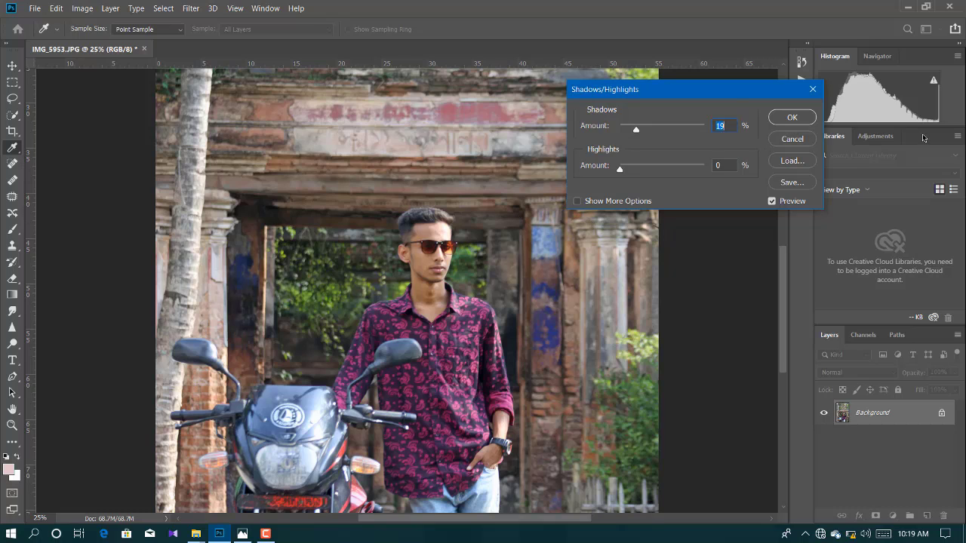
pyautogui.click(791, 117)
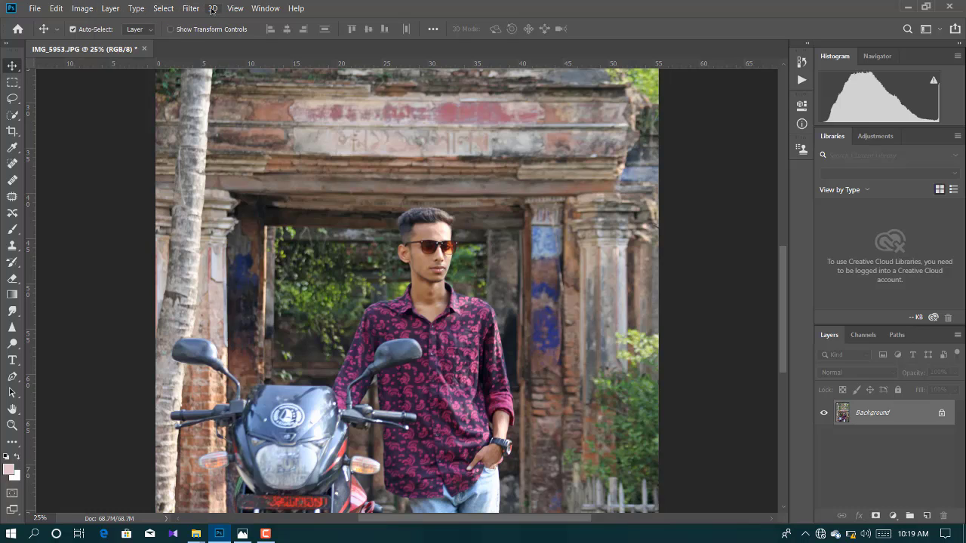
# Launch Imagenomic Portraiture 3 and zoom and pan its preview to inspect the skin.
pyautogui.click(191, 9)
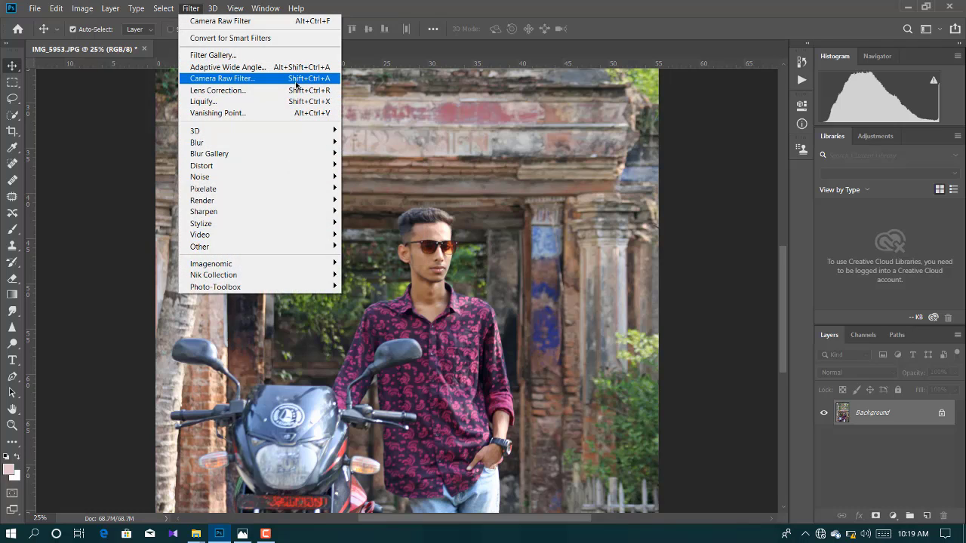
pyautogui.moveTo(211, 263)
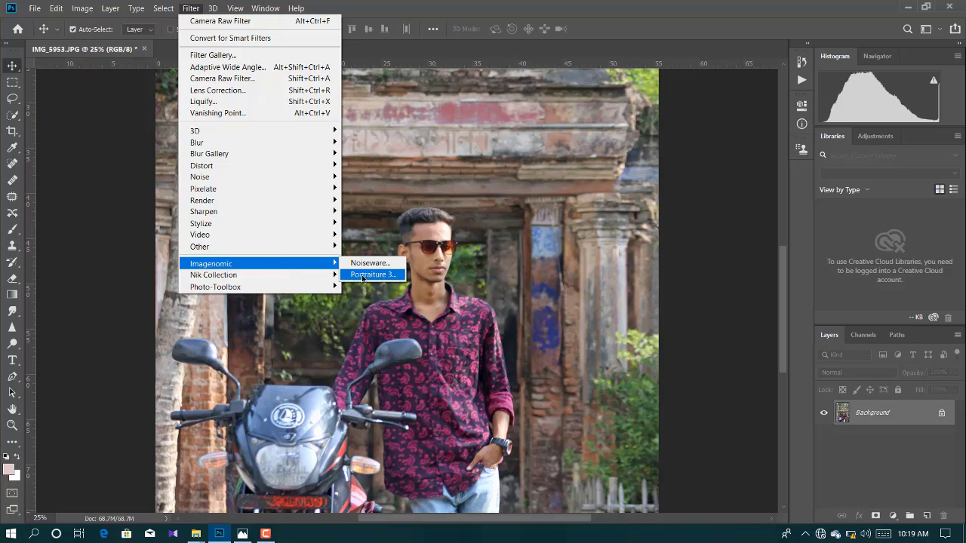
pyautogui.click(361, 274)
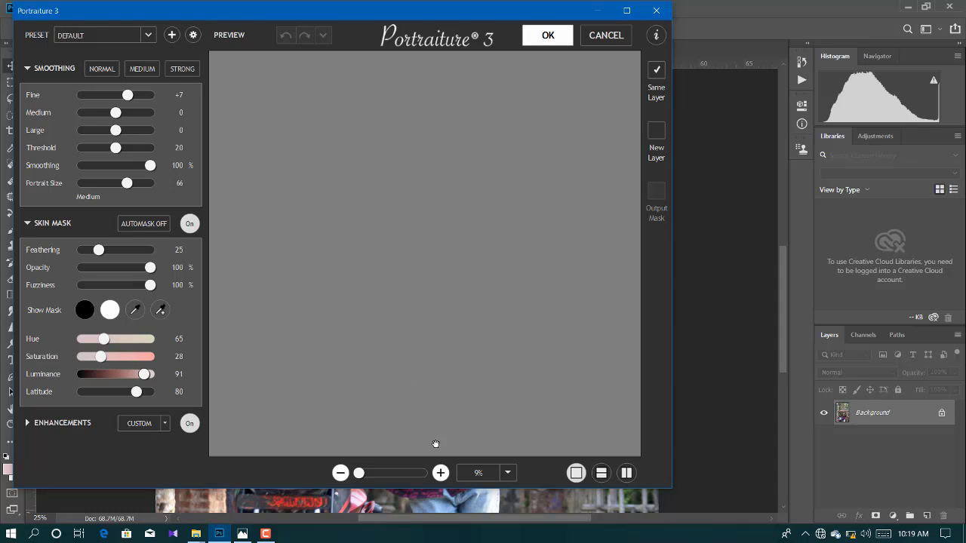
pyautogui.click(377, 479)
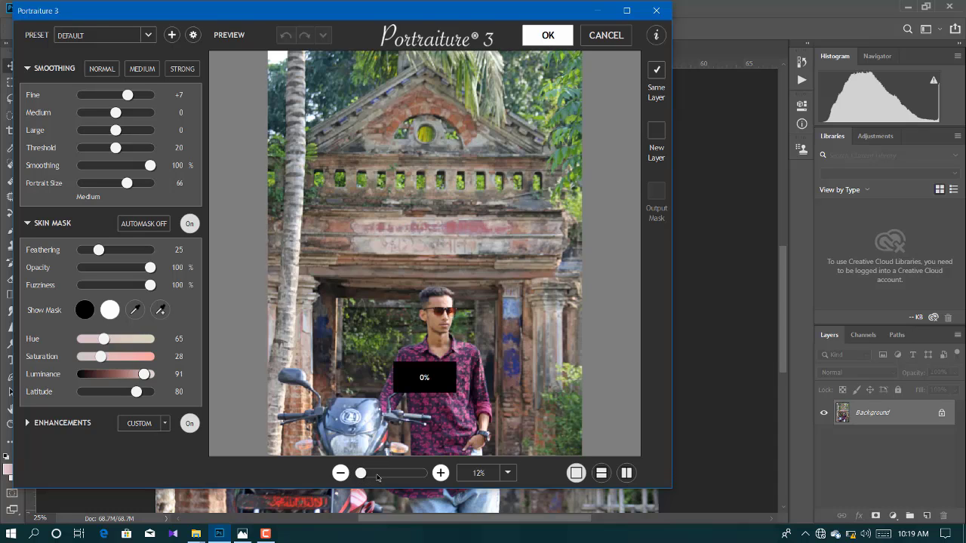
pyautogui.click(421, 455)
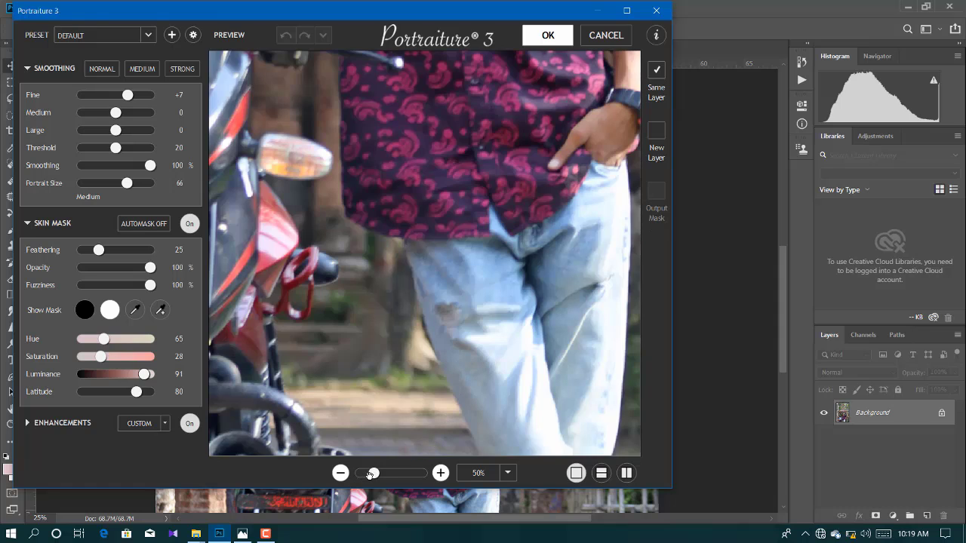
pyautogui.moveTo(364, 476); pyautogui.dragTo(365, 478)
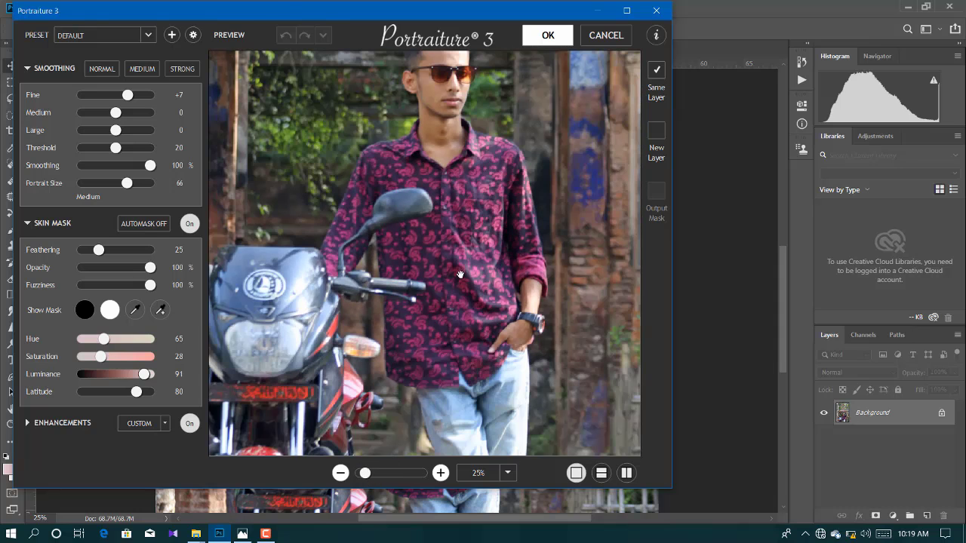
pyautogui.moveTo(459, 274); pyautogui.dragTo(460, 267)
pyautogui.scroll(5, 460, 266)
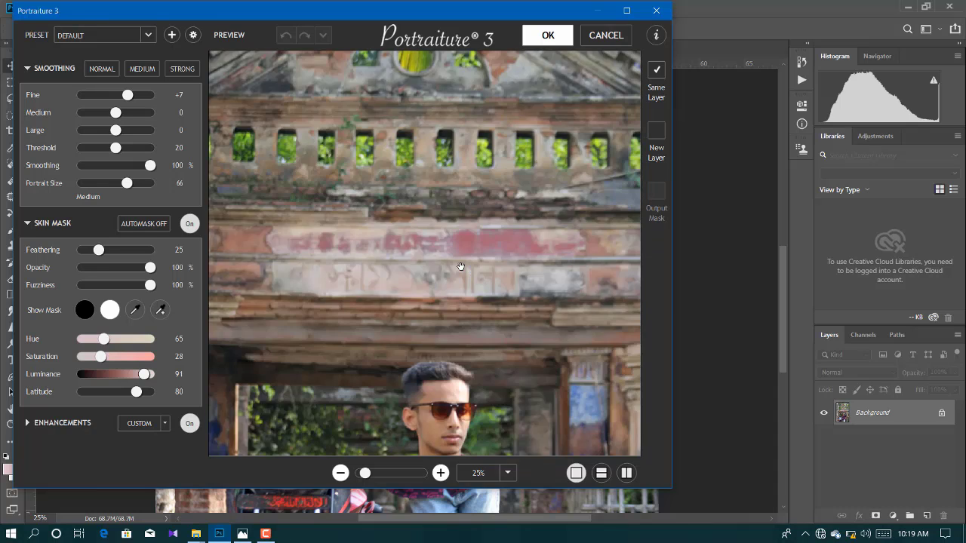
pyautogui.scroll(-3, 461, 266)
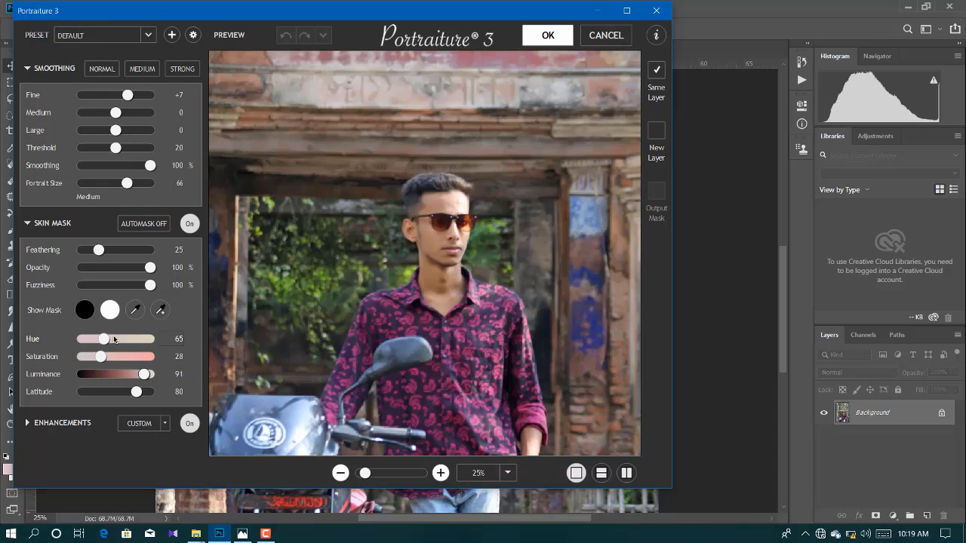
# Set Portraiture's skin-mask Hue to 82 and Fine smoothing to +8, then apply it.
pyautogui.moveTo(107, 340); pyautogui.dragTo(112, 340)
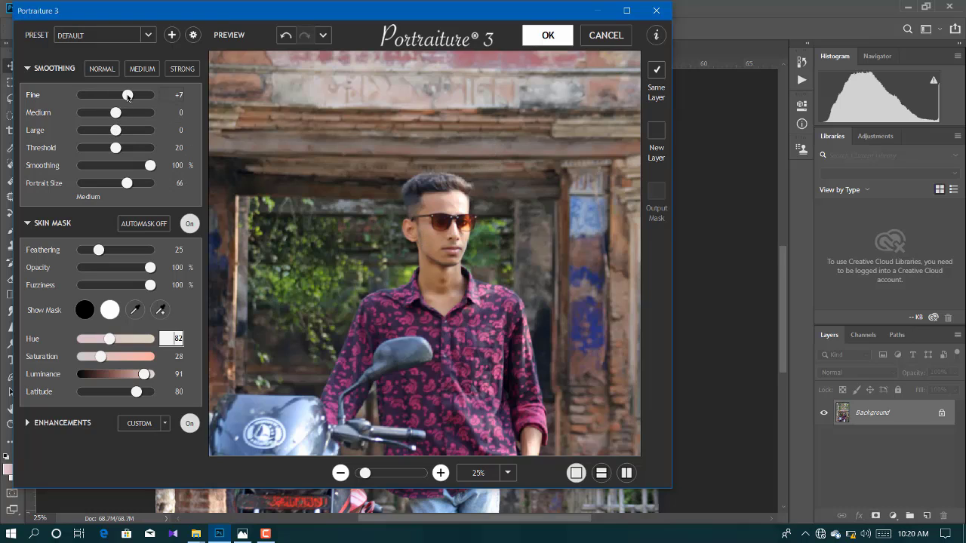
pyautogui.moveTo(128, 95); pyautogui.dragTo(129, 95)
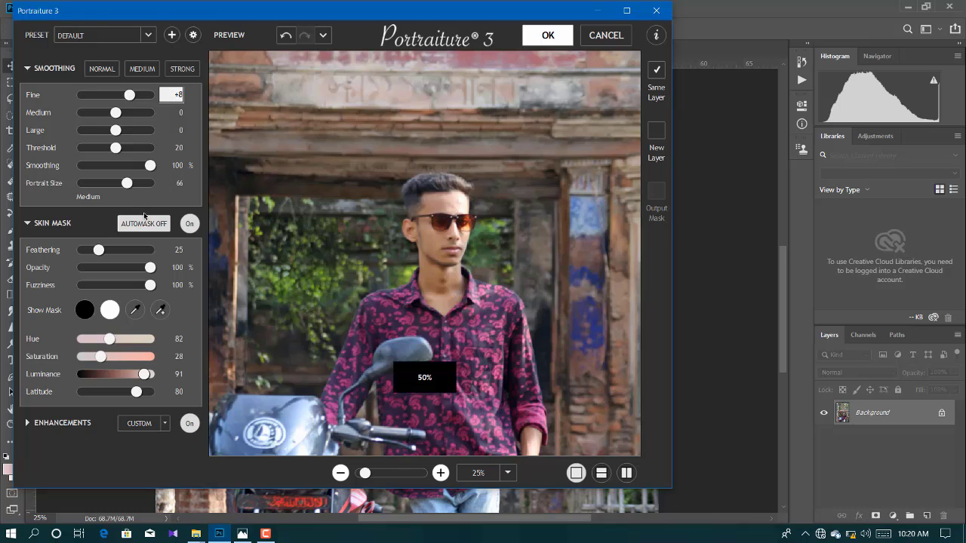
pyautogui.click(529, 35)
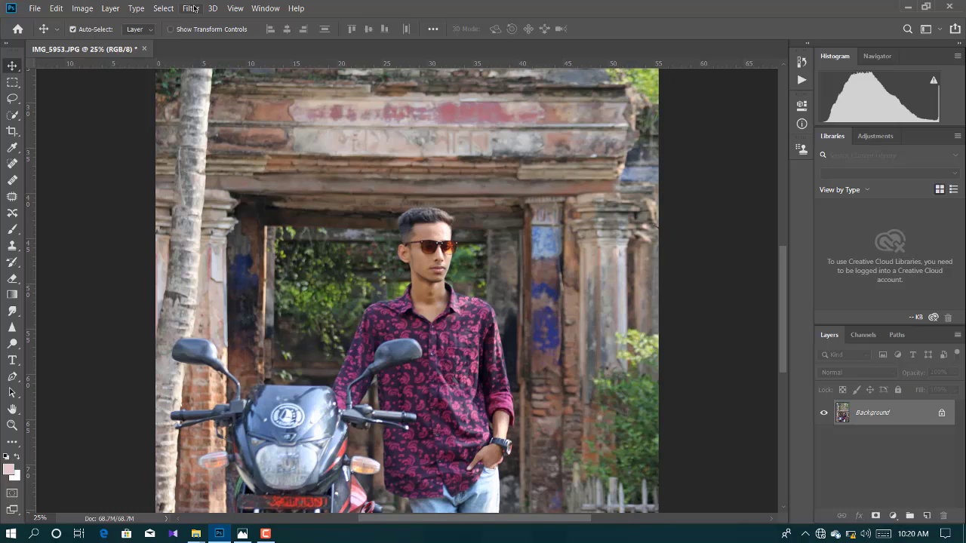
# Apply Imagenomic Noiseware noise reduction using its default preset settings.
pyautogui.click(191, 8)
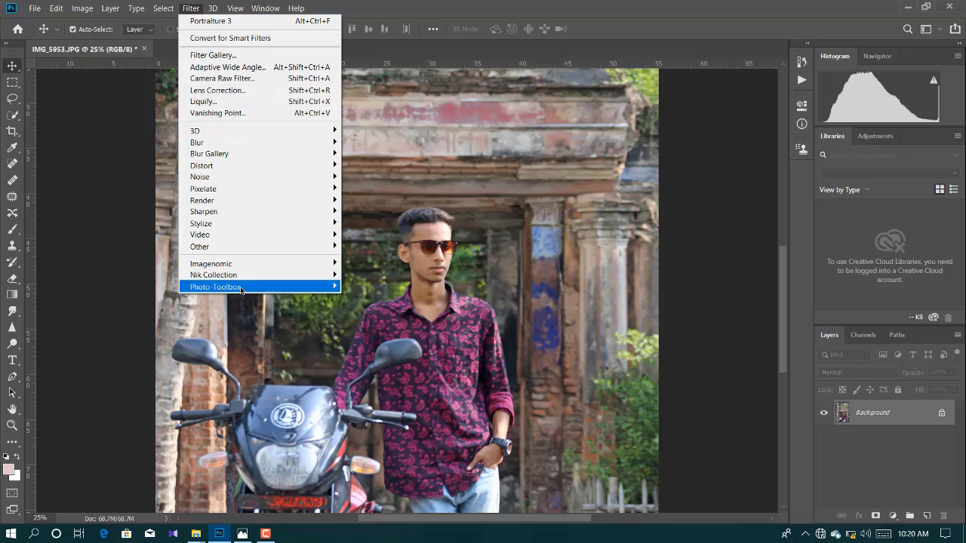
pyautogui.moveTo(227, 263)
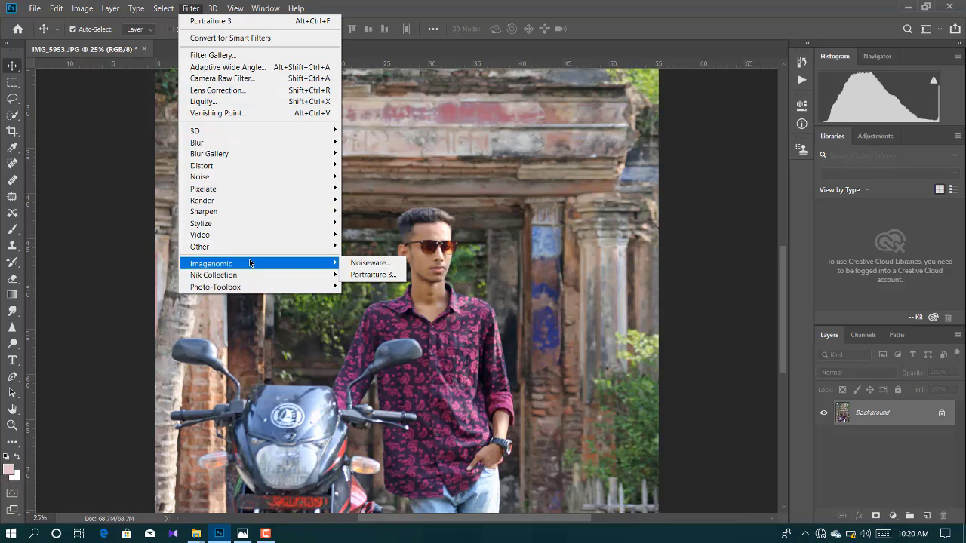
pyautogui.click(362, 273)
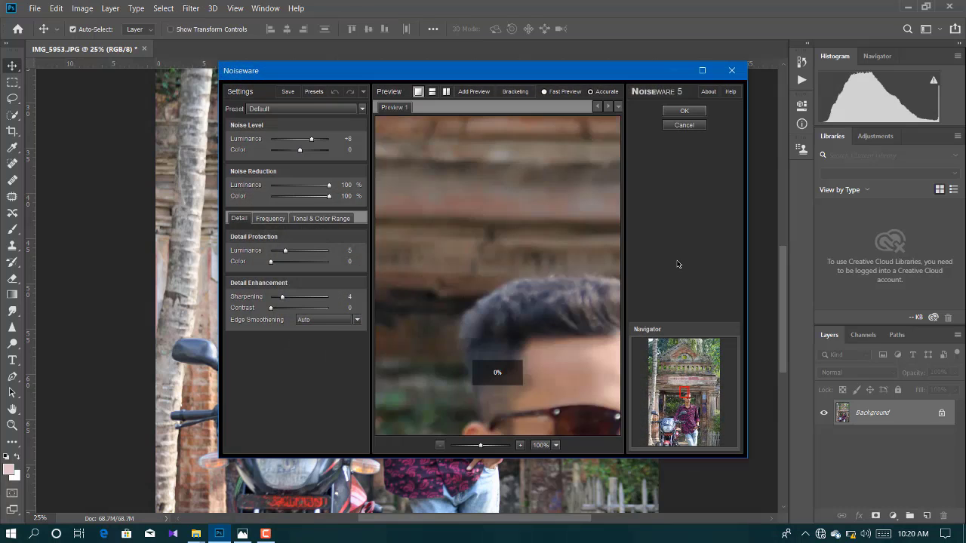
pyautogui.click(684, 110)
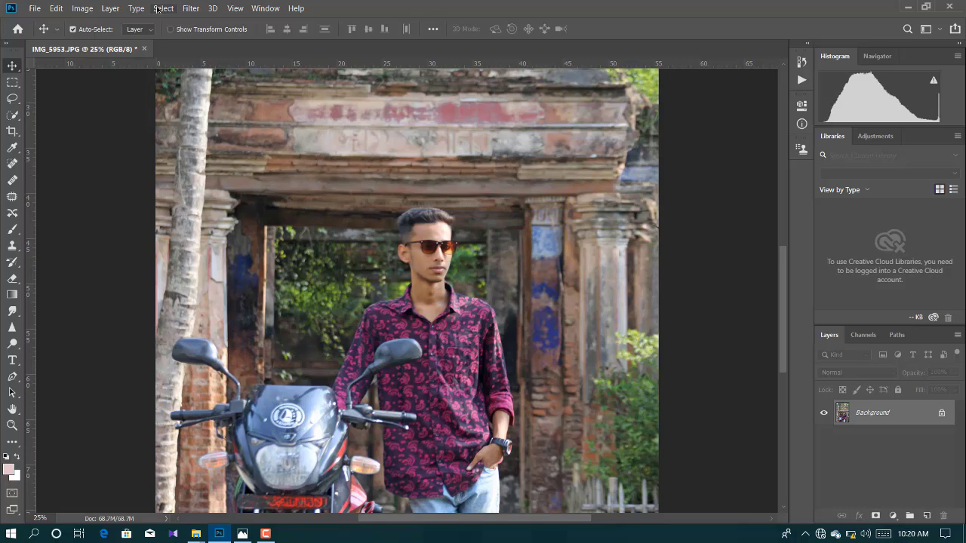
# Apply Photo-Toolbox SkinFiner with smoothing Amount 74 and Fine +9.
pyautogui.click(195, 9)
pyautogui.moveTo(215, 286)
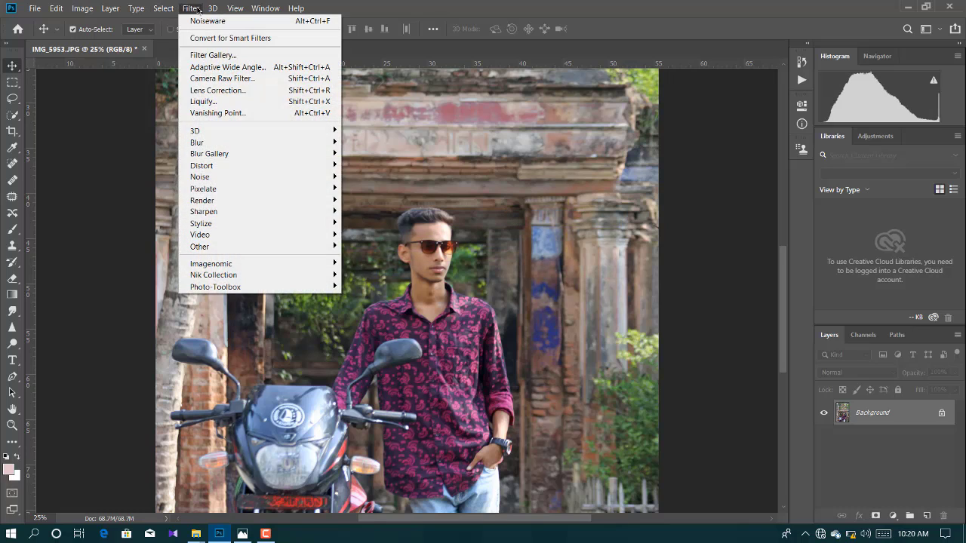
pyautogui.click(356, 287)
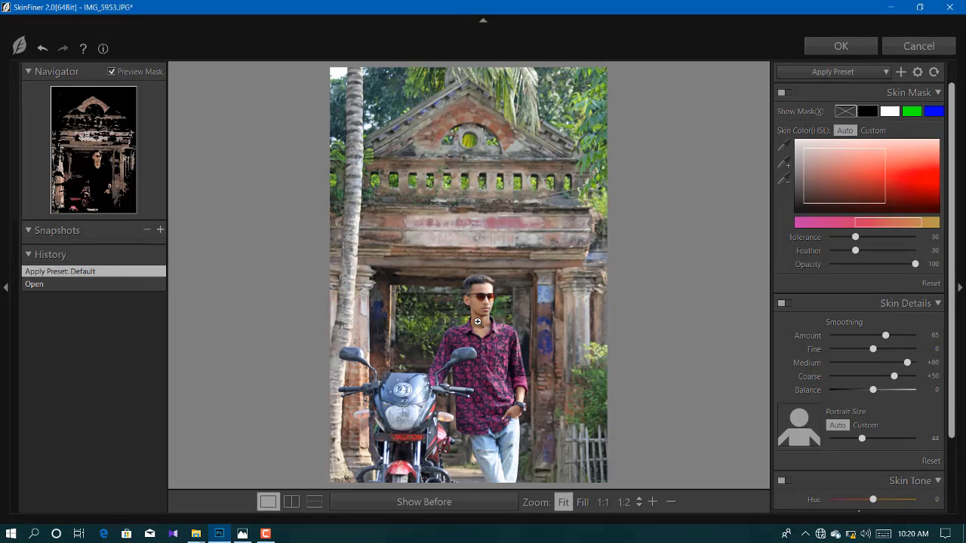
pyautogui.moveTo(885, 336); pyautogui.dragTo(880, 350)
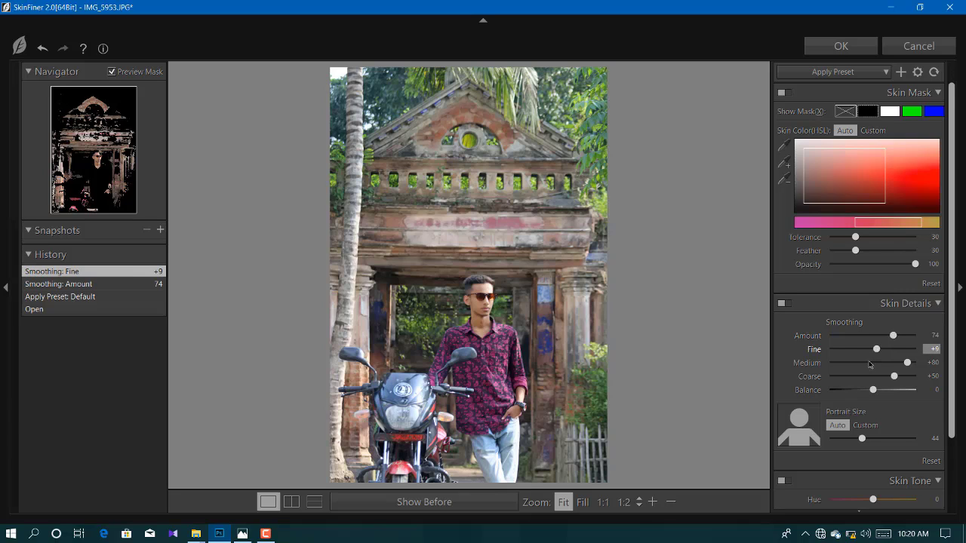
pyautogui.click(841, 48)
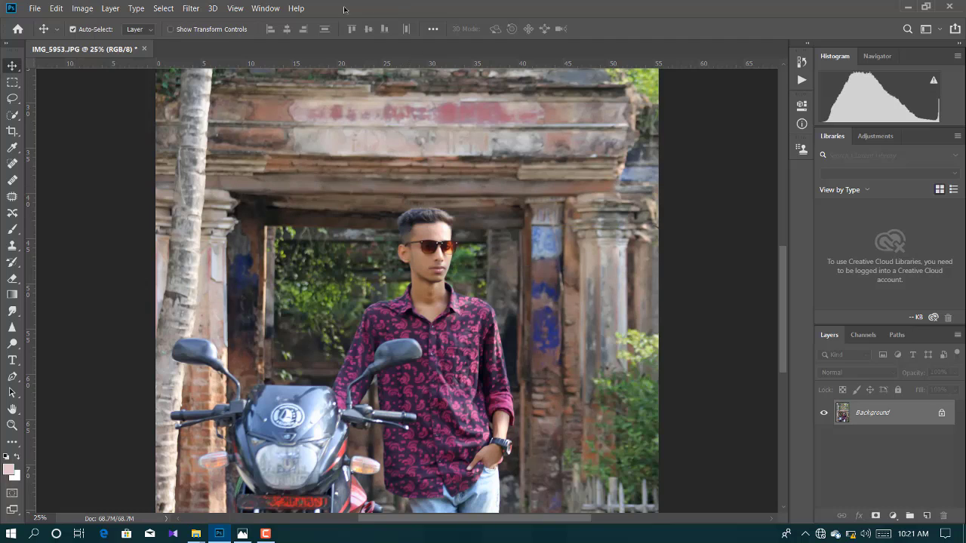
# Open the Camera Raw Filter, set Sharpening Amount to 58 and raise Clarity.
pyautogui.click(191, 8)
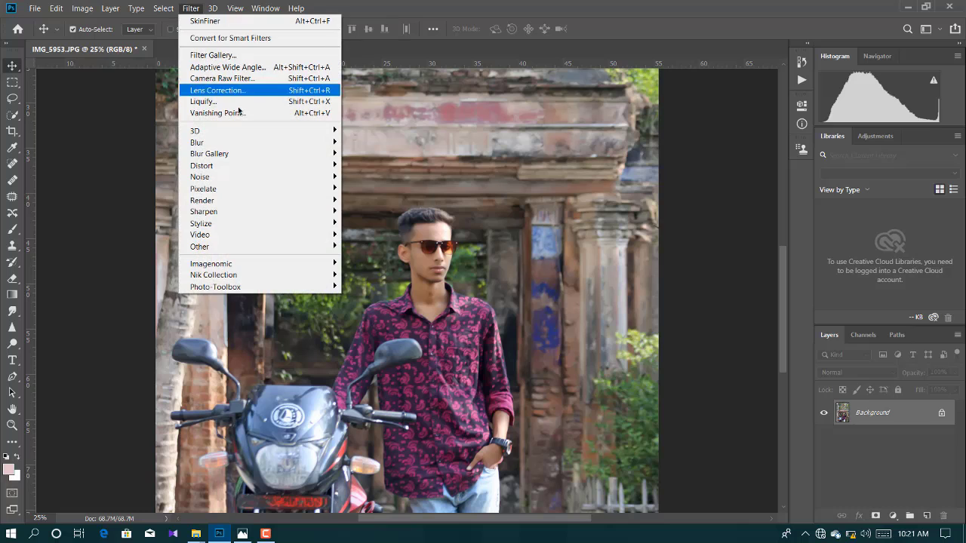
pyautogui.click(254, 80)
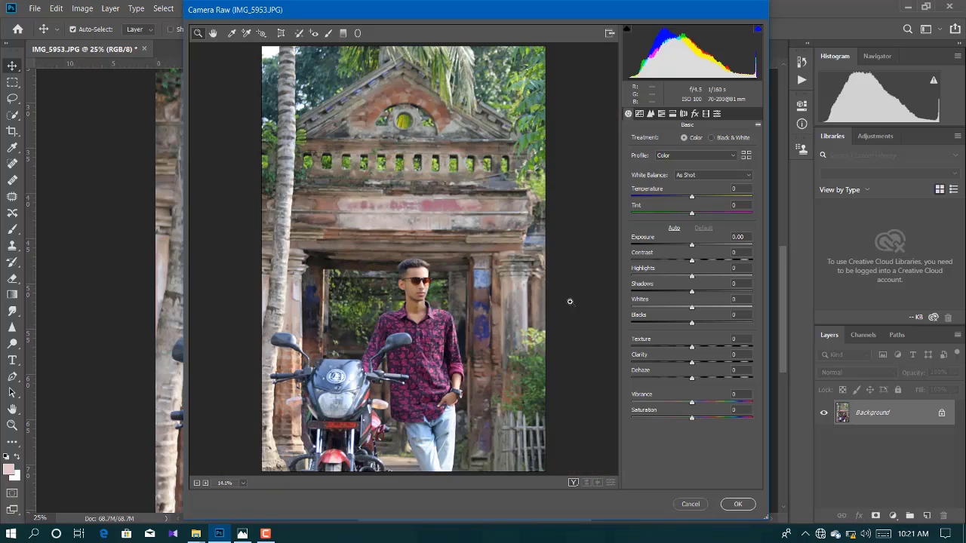
pyautogui.click(649, 114)
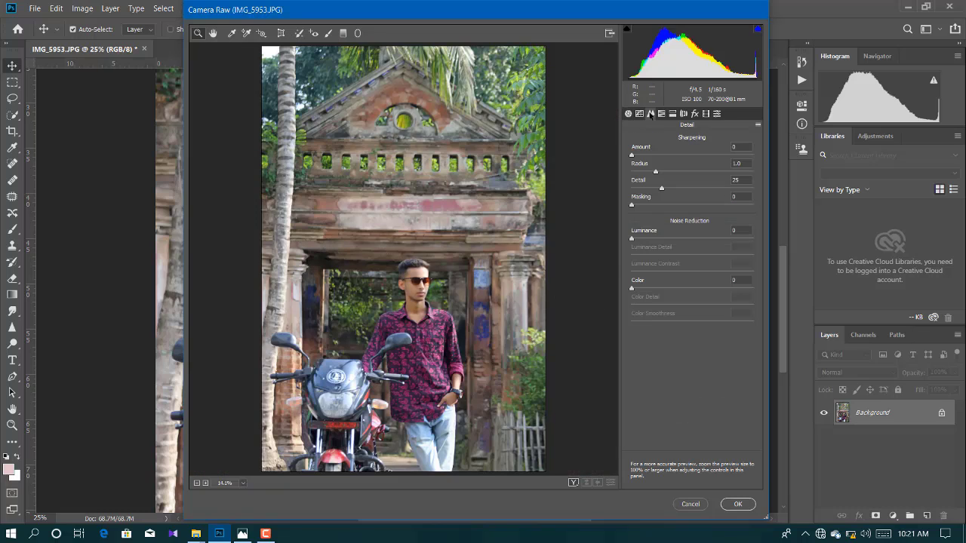
pyautogui.moveTo(637, 155); pyautogui.dragTo(678, 155)
pyautogui.click(628, 113)
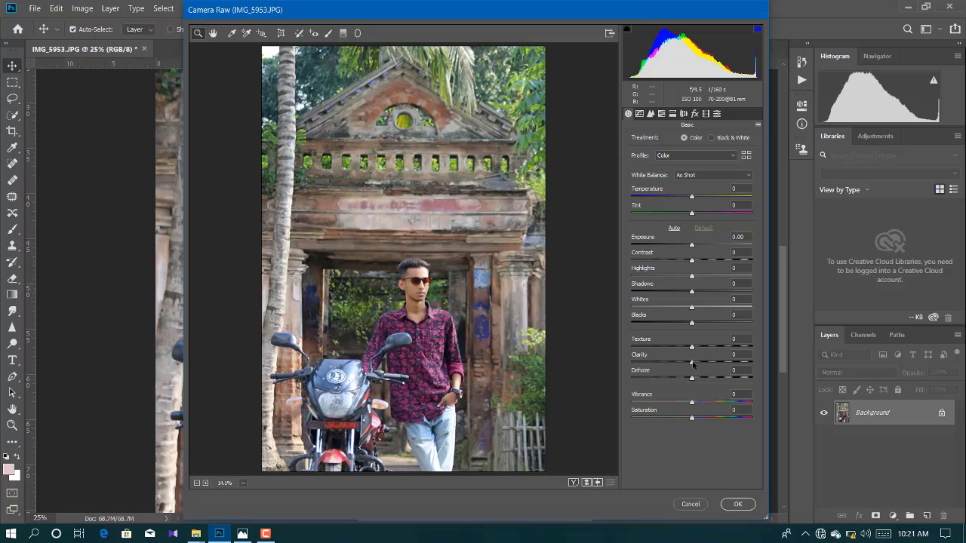
pyautogui.moveTo(691, 364); pyautogui.dragTo(704, 363)
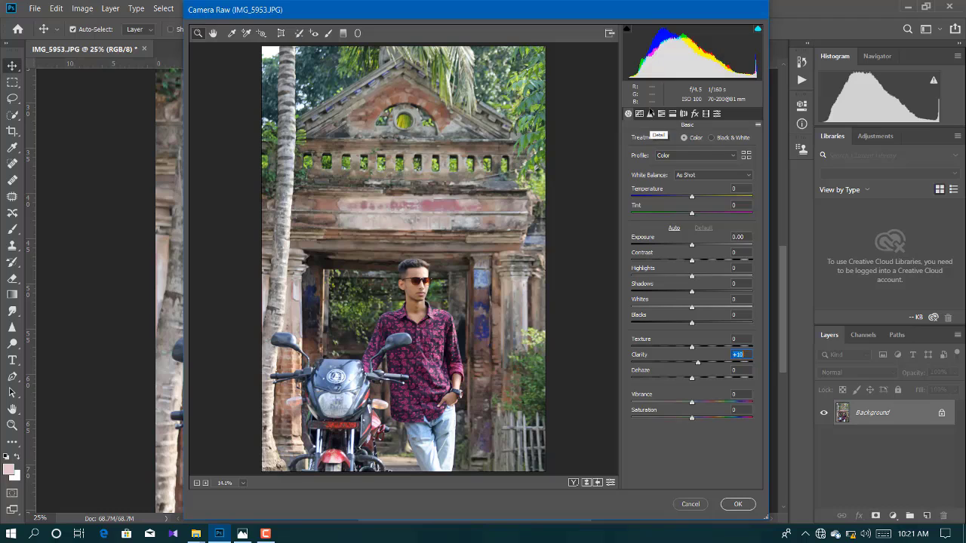
# Set Luminance noise reduction to 13, add Grain Amount 28, and lower Oranges saturation to -3.
pyautogui.click(650, 112)
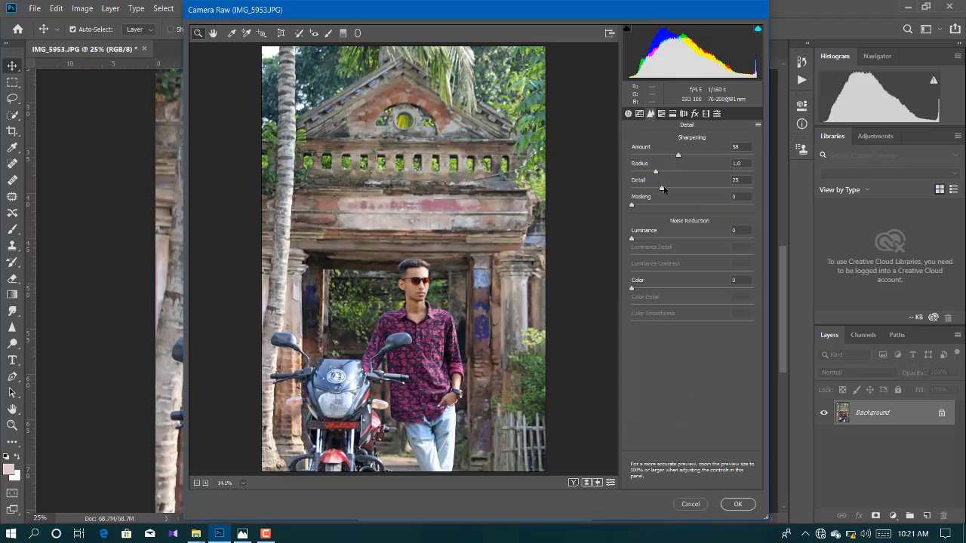
pyautogui.moveTo(632, 239); pyautogui.dragTo(648, 239)
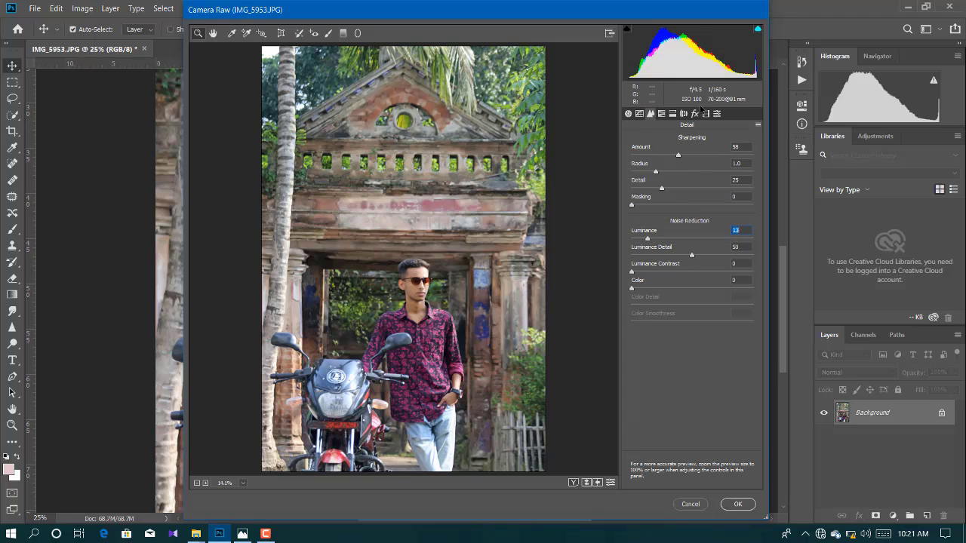
pyautogui.click(693, 115)
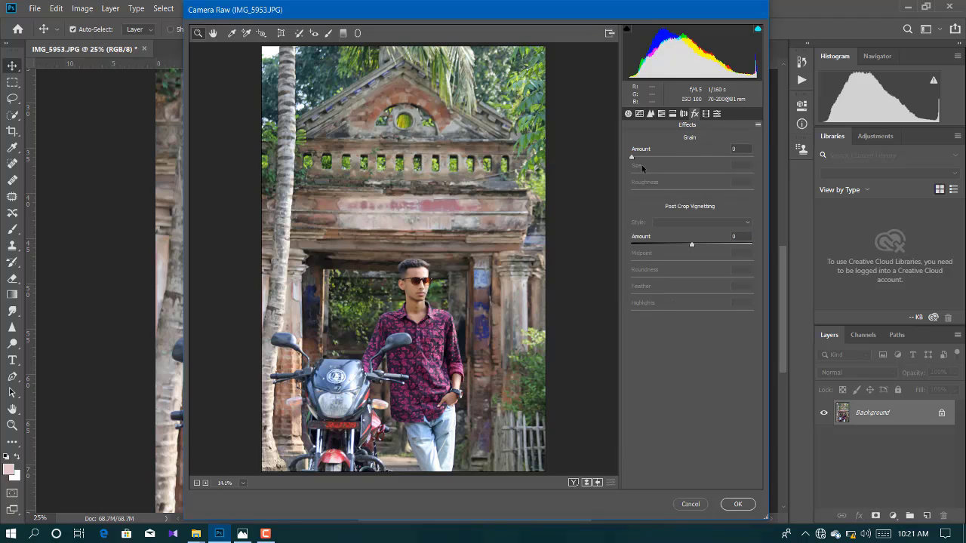
pyautogui.moveTo(632, 158); pyautogui.dragTo(647, 158)
pyautogui.click(651, 117)
pyautogui.click(640, 114)
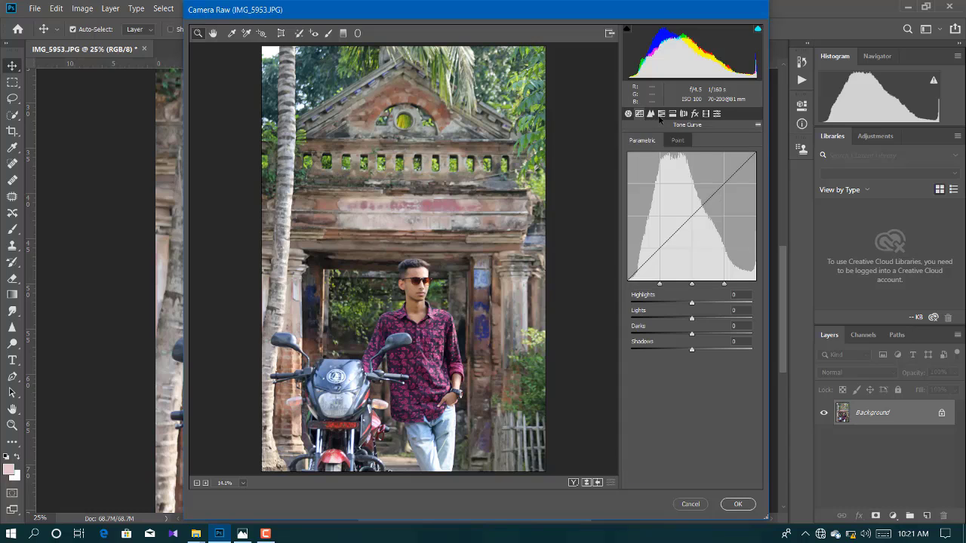
pyautogui.click(662, 114)
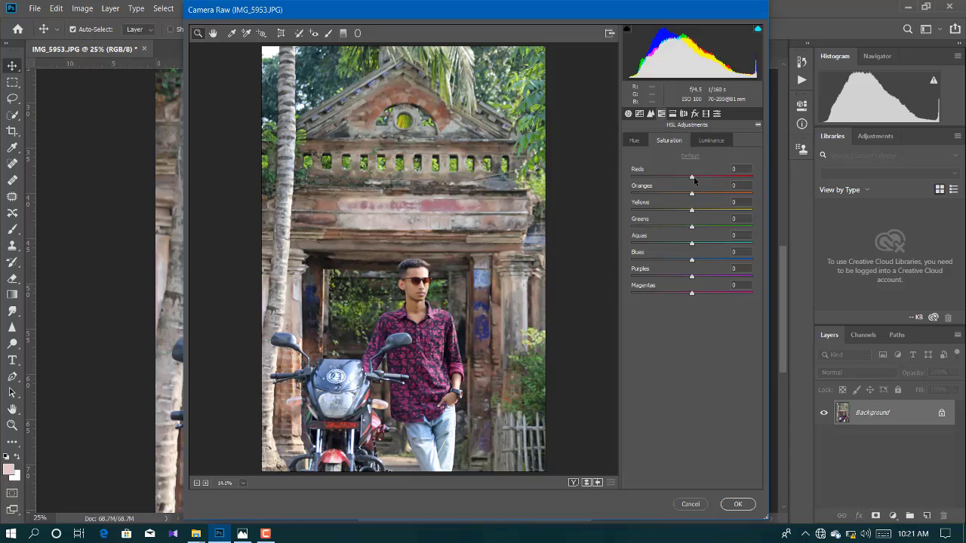
pyautogui.moveTo(691, 195); pyautogui.dragTo(689, 195)
# In HSL Luminance, brighten Oranges to +13 and Magentas, darken Blues to -12 and Greens.
pyautogui.click(709, 141)
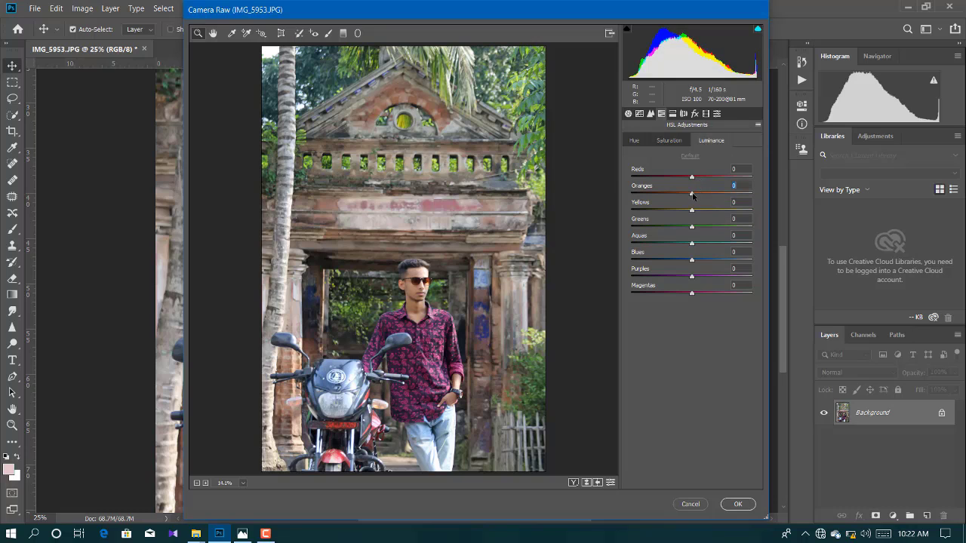
pyautogui.moveTo(692, 195); pyautogui.dragTo(699, 195)
pyautogui.moveTo(692, 293)
pyautogui.mouseDown()
pyautogui.moveTo(662, 295)
pyautogui.moveTo(703, 296)
pyautogui.mouseUp()
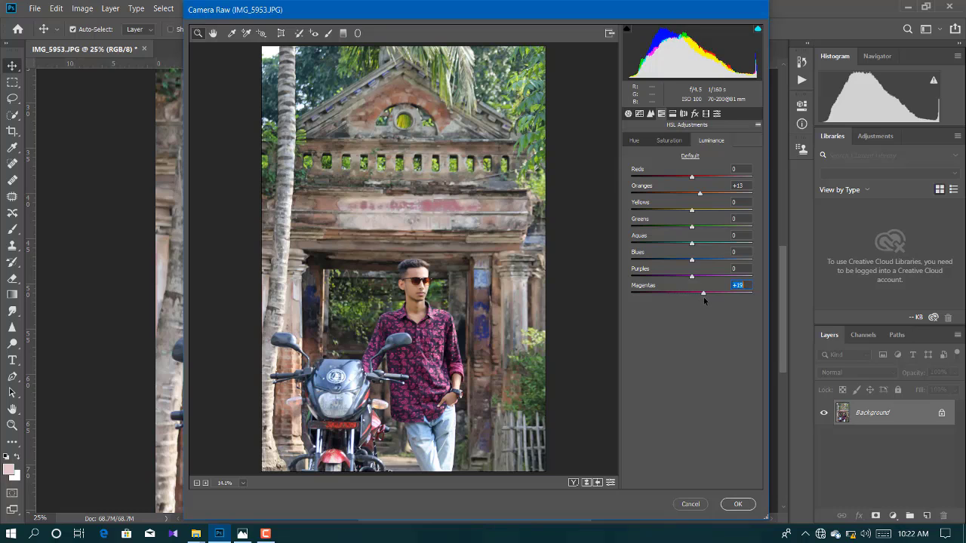
pyautogui.moveTo(691, 261); pyautogui.dragTo(683, 261)
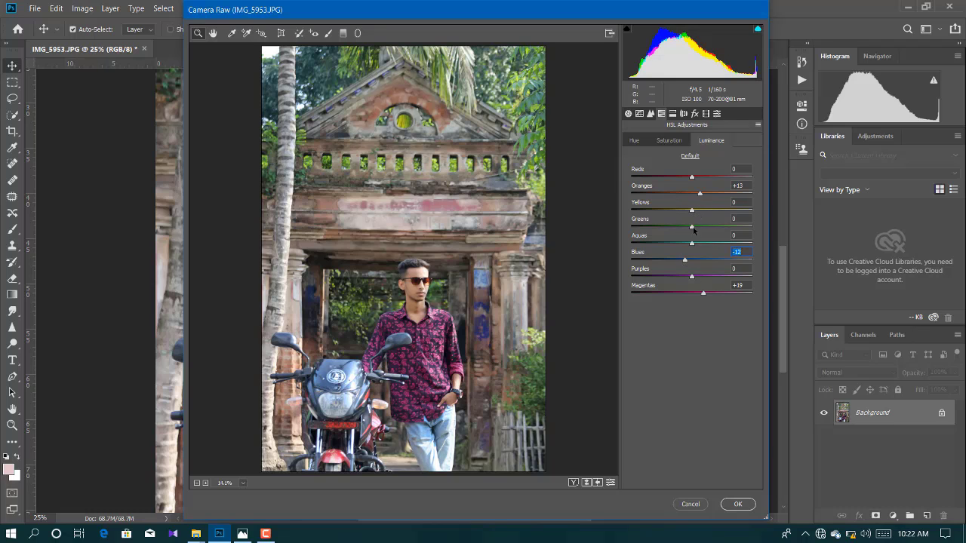
pyautogui.moveTo(694, 230)
pyautogui.mouseDown()
pyautogui.moveTo(669, 234)
pyautogui.moveTo(729, 212)
pyautogui.mouseUp()
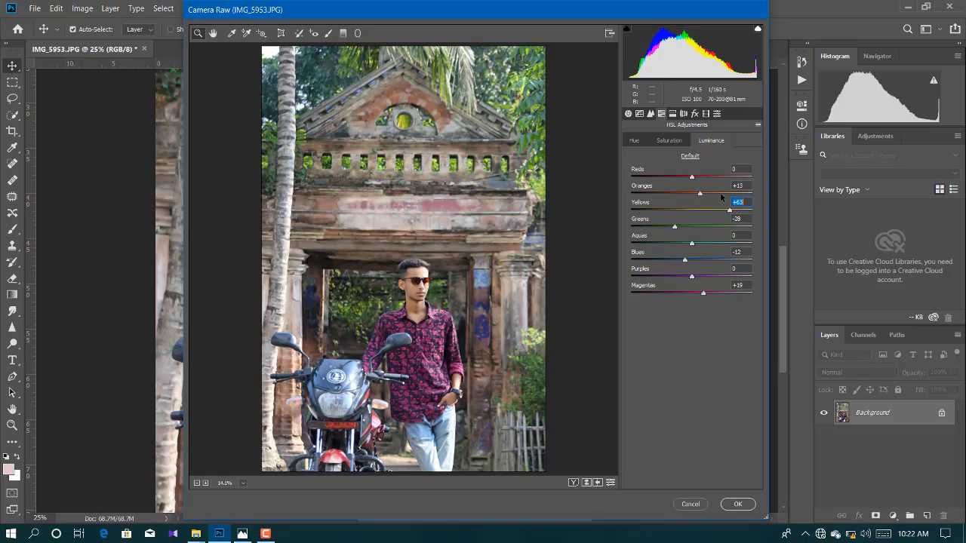
# Set Greens saturation +100, Reds saturation +23, and shift Magentas hue to +59.
pyautogui.click(667, 141)
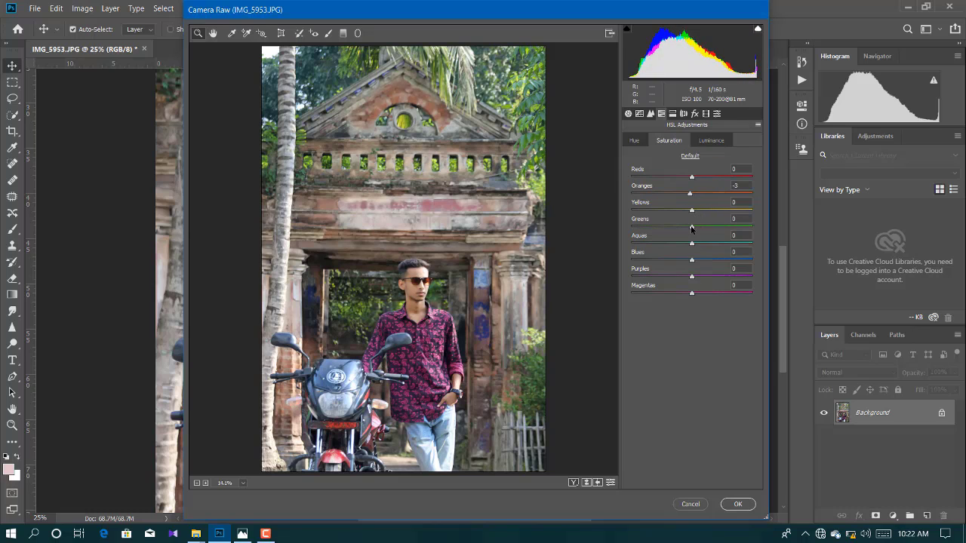
pyautogui.moveTo(691, 228); pyautogui.dragTo(752, 228)
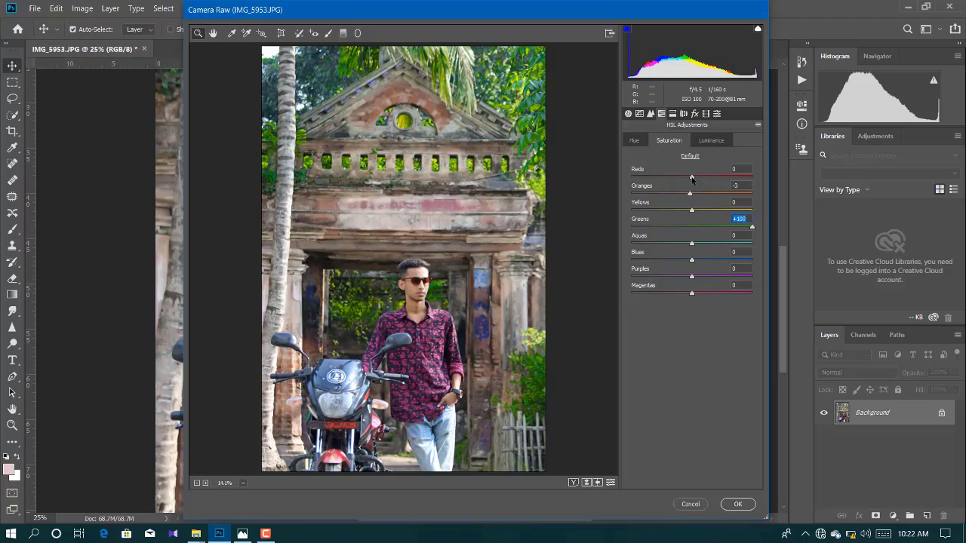
pyautogui.moveTo(692, 179); pyautogui.dragTo(707, 179)
pyautogui.click(636, 143)
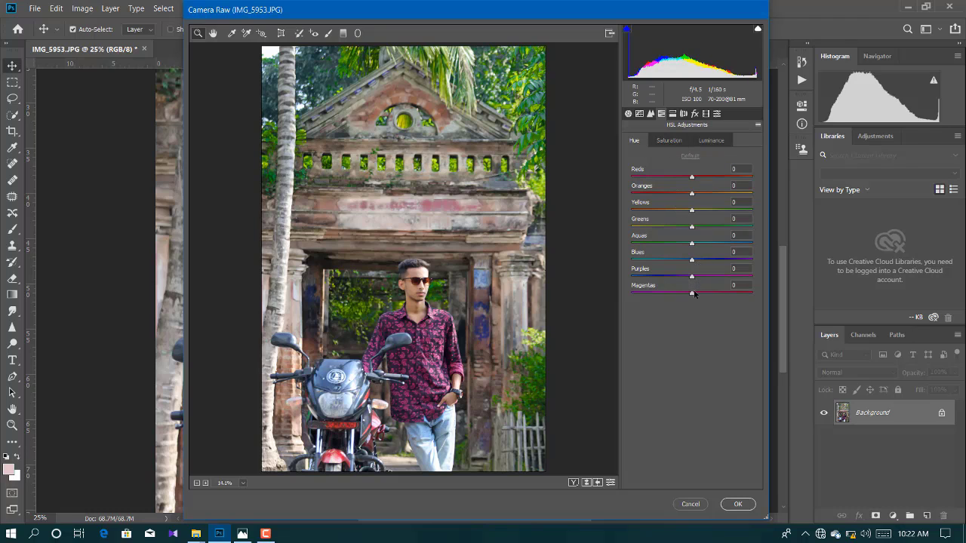
pyautogui.moveTo(693, 294); pyautogui.dragTo(731, 278)
# Add a negative Post Crop Vignetting amount and apply the Clarity - 1 preset.
pyautogui.click(695, 113)
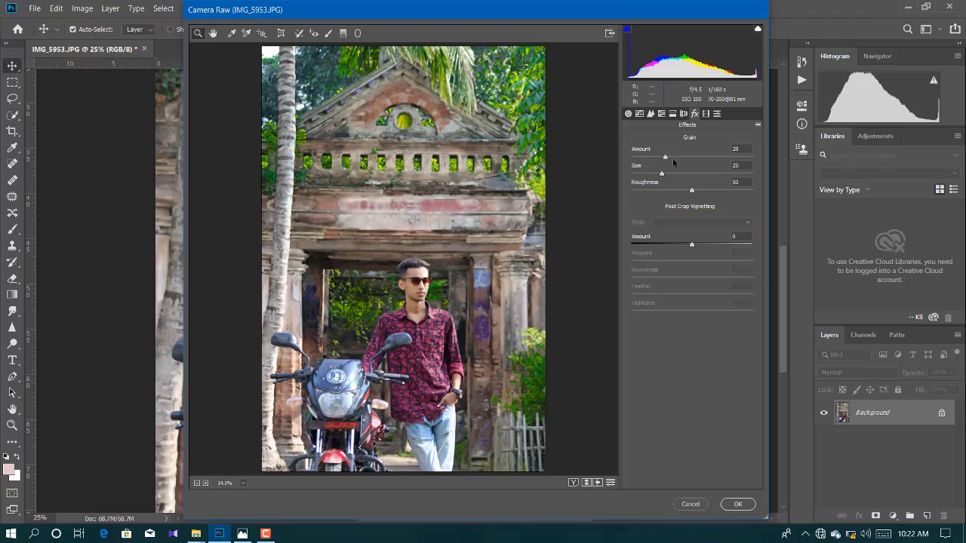
pyautogui.moveTo(691, 245); pyautogui.dragTo(668, 249)
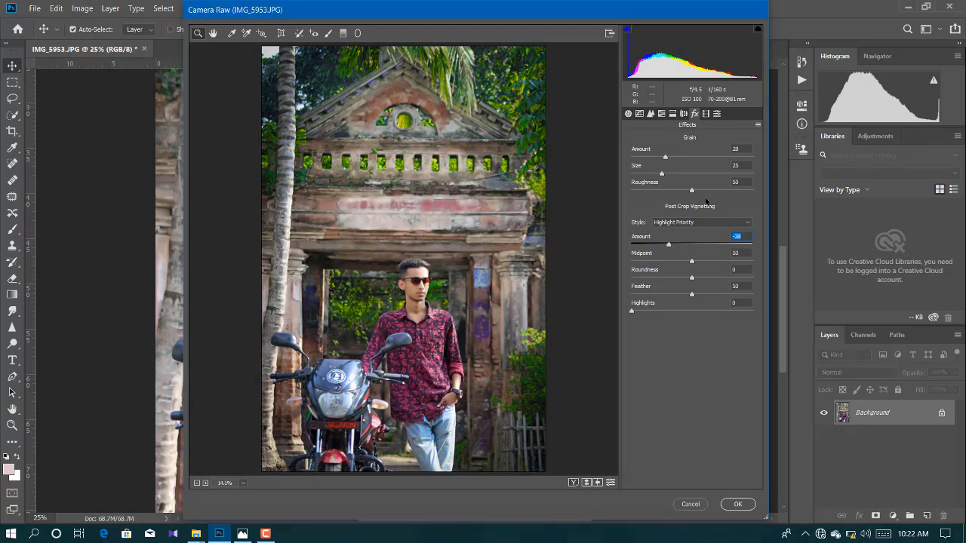
pyautogui.click(705, 114)
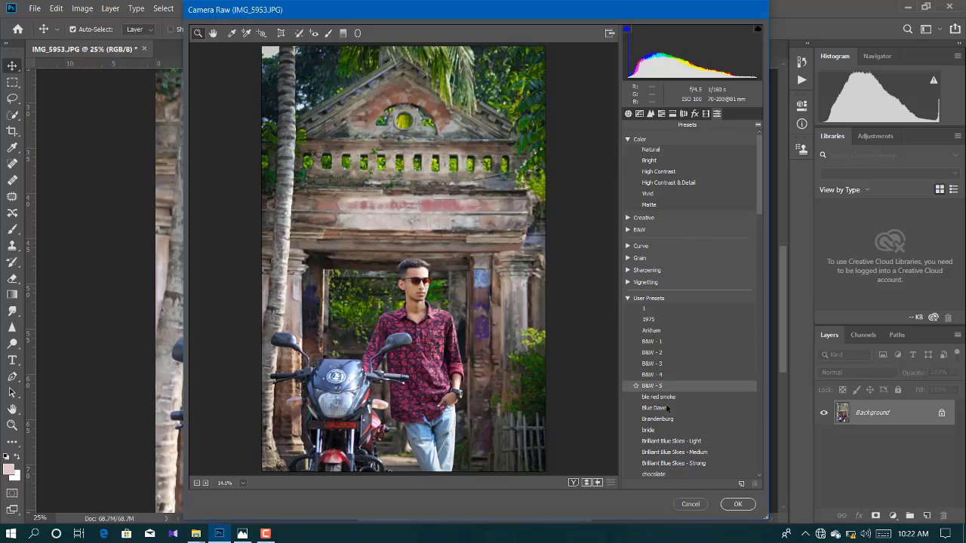
pyautogui.scroll(-1, 674, 456)
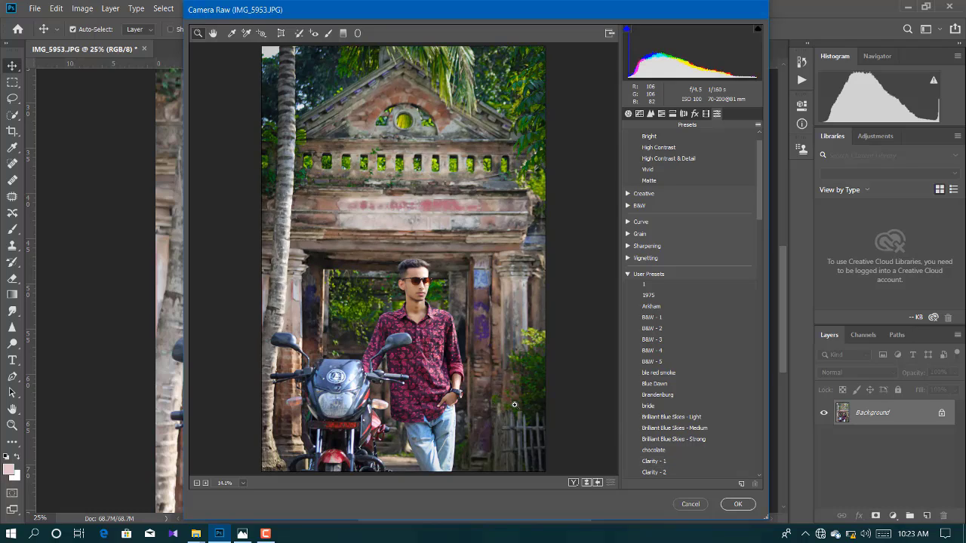
pyautogui.click(677, 464)
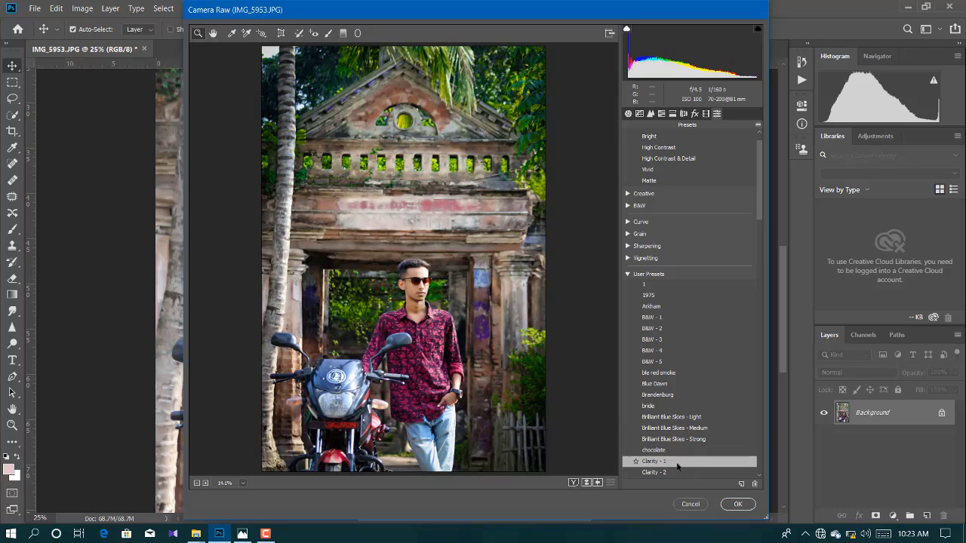
# Lower Oranges luminance to -8 and commit the Camera Raw edits to the photo.
pyautogui.click(650, 113)
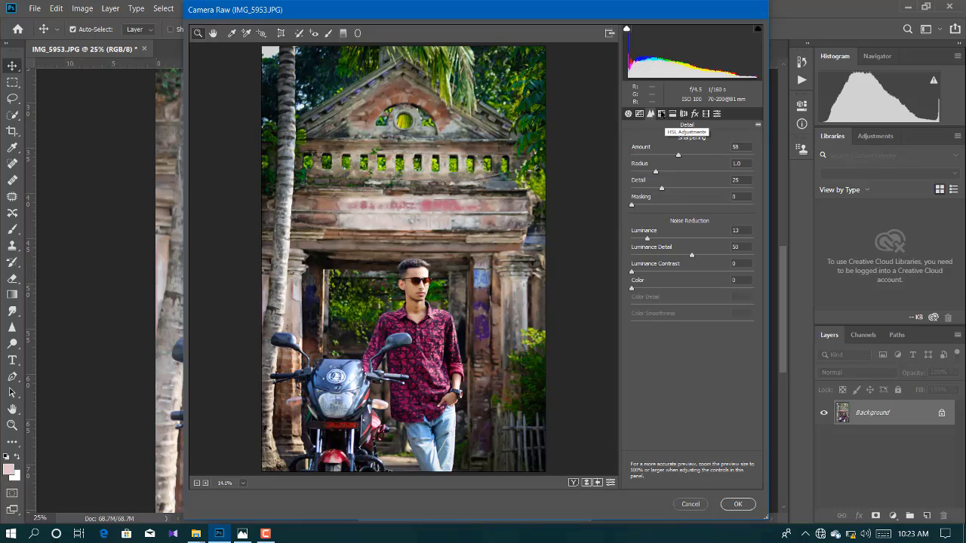
pyautogui.click(661, 114)
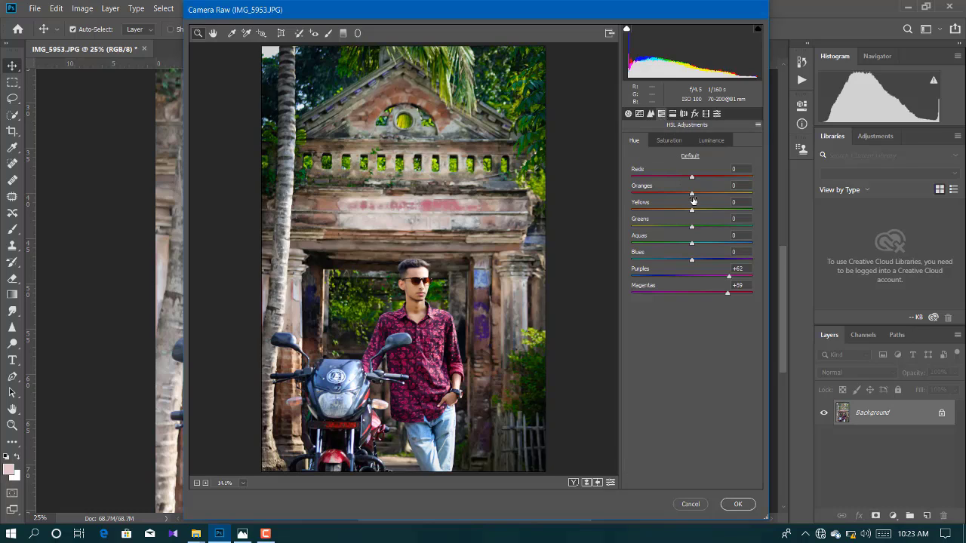
pyautogui.click(706, 140)
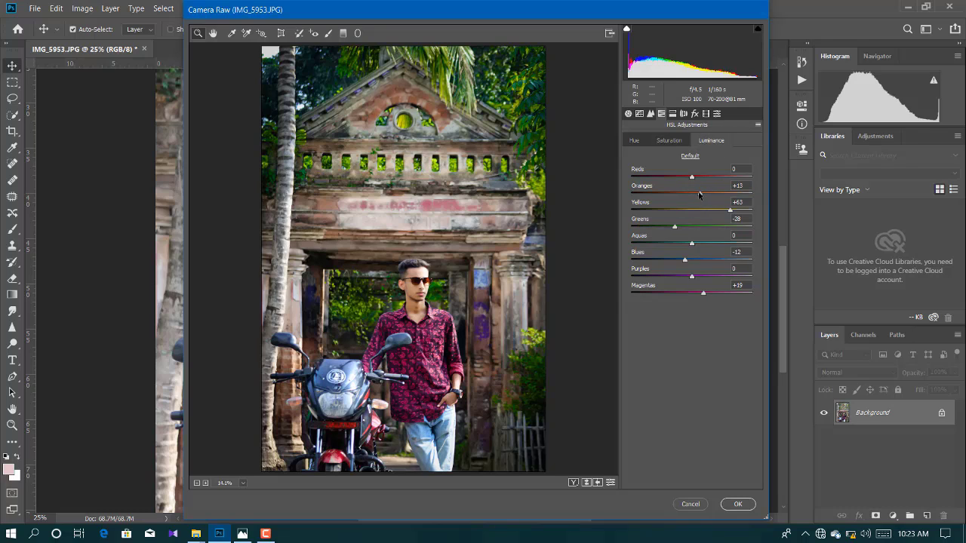
pyautogui.moveTo(700, 194); pyautogui.dragTo(687, 194)
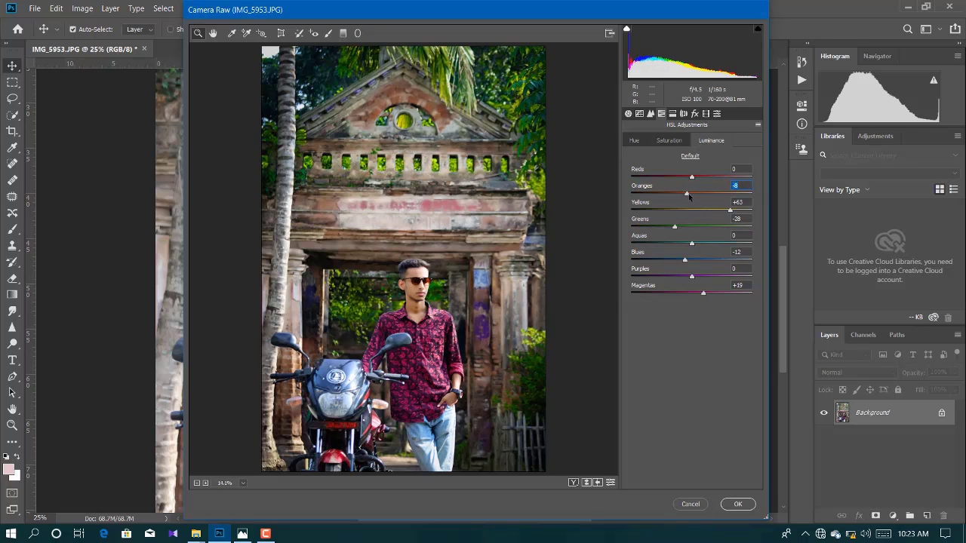
pyautogui.click(740, 502)
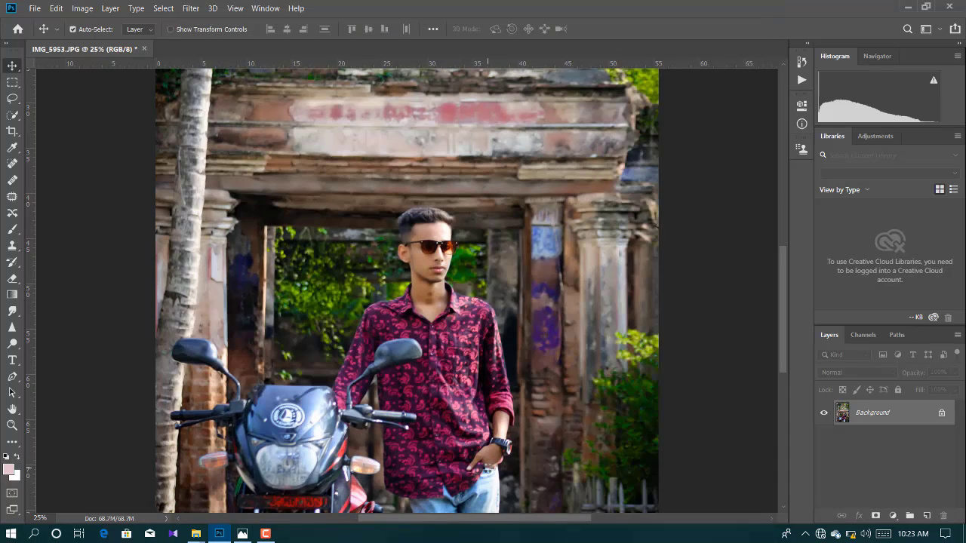
# Zoom out with Ctrl+minus to show the entire edited IMG_5953 photo.
pyautogui.hotkey('ctrl', '-')
pyautogui.hotkey('ctrl', '-')
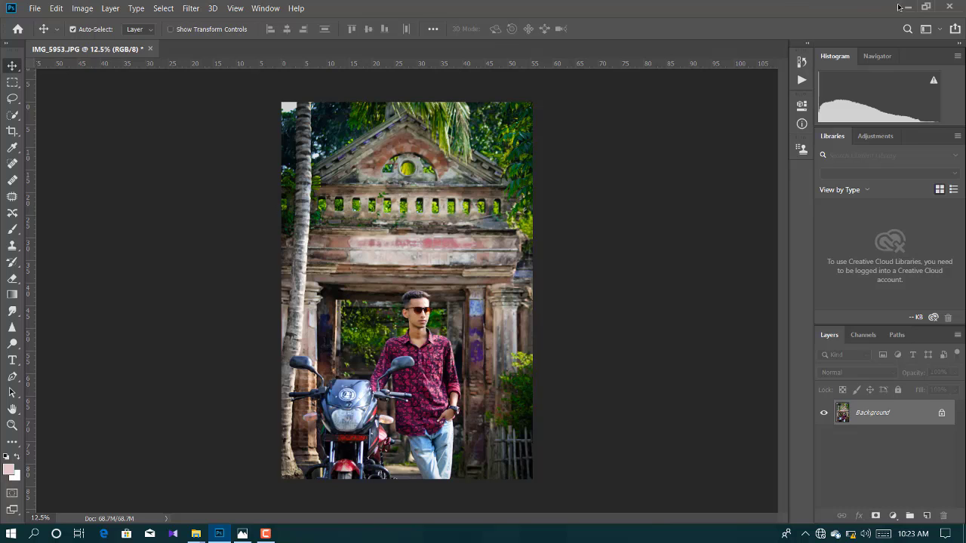
# Set Photoshop aside, close the photo viewer, and browse D: > Photos > Editing Photo > 1500+ PNG FILE.
pyautogui.click(911, 7)
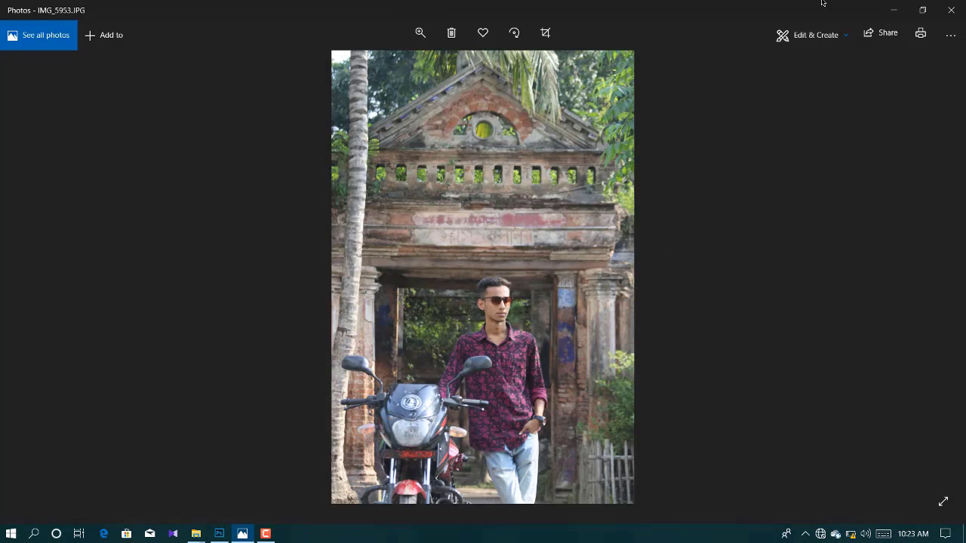
pyautogui.click(949, 6)
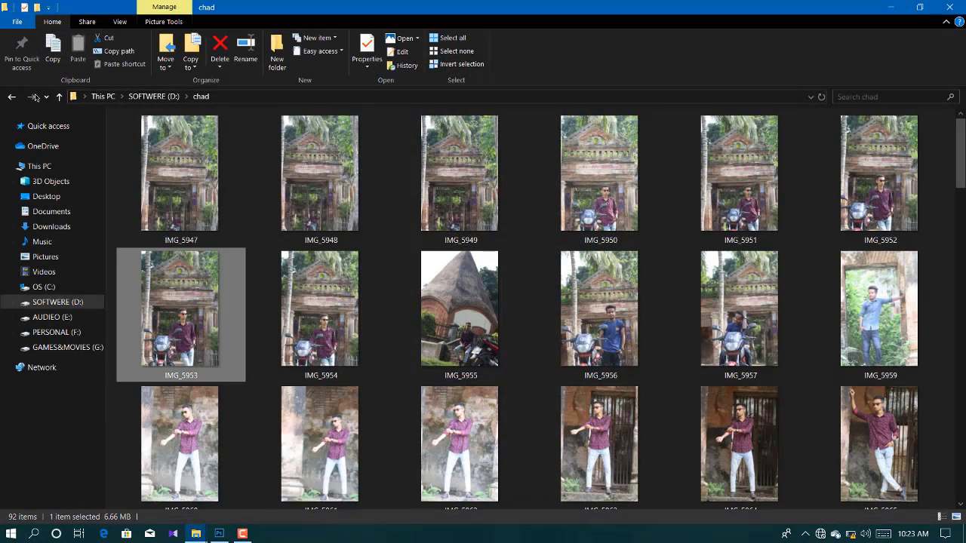
pyautogui.click(12, 97)
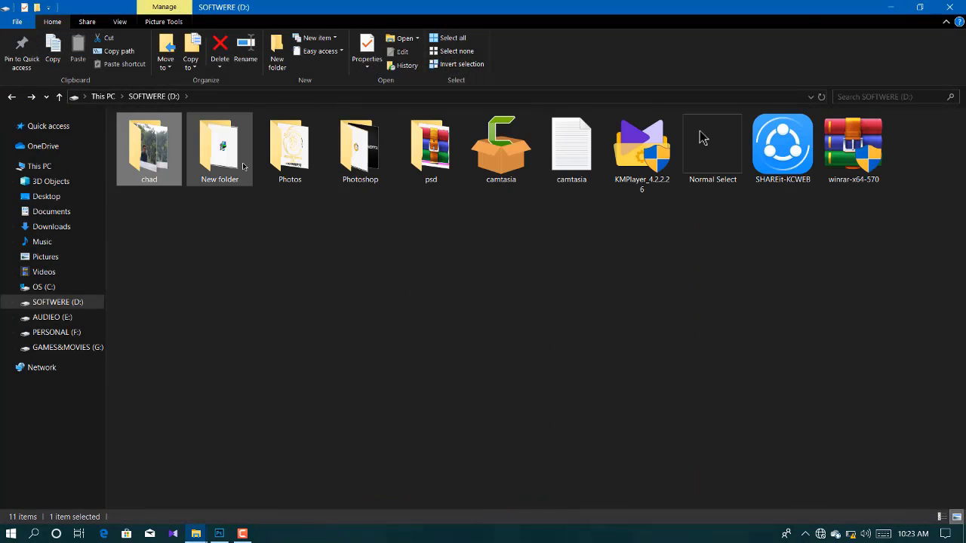
pyautogui.doubleClick(290, 151)
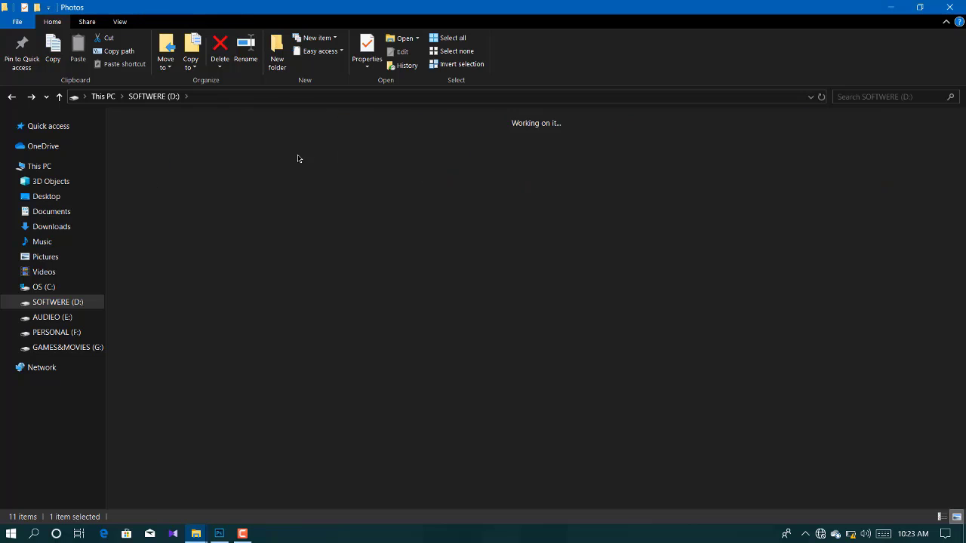
pyautogui.doubleClick(229, 158)
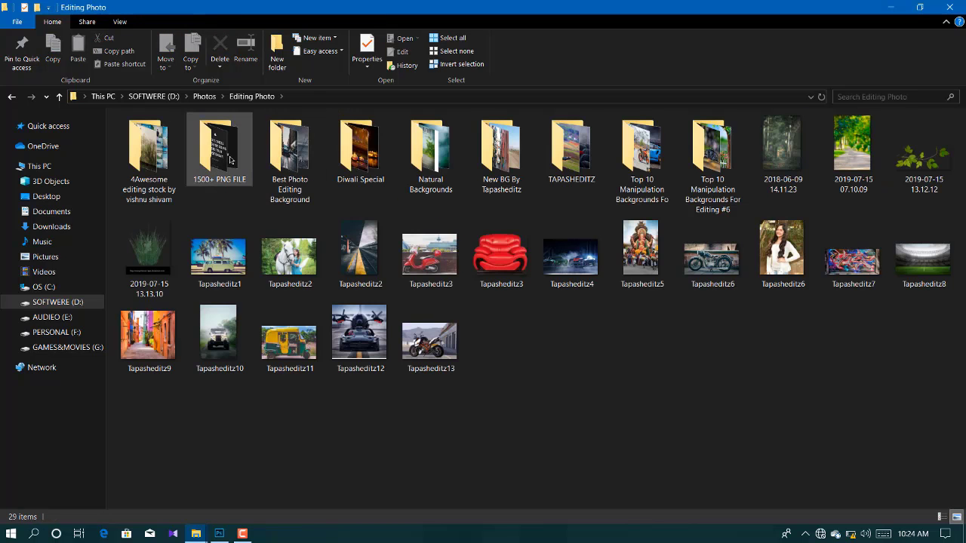
pyautogui.doubleClick(228, 157)
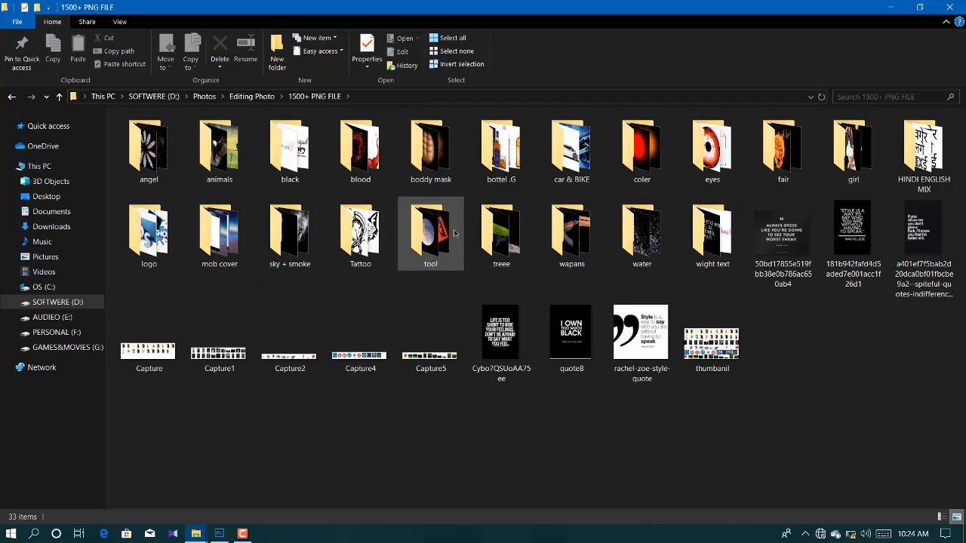
# Open the Tattoo folder and drag skull tattoo S.R (106) toward Photoshop.
pyautogui.click(377, 260)
pyautogui.doubleClick(369, 237)
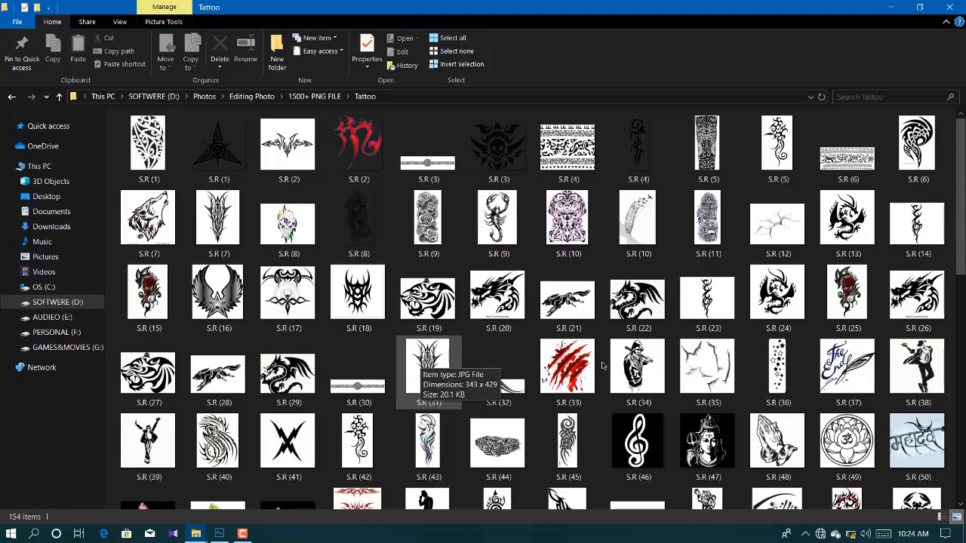
pyautogui.scroll(-3, 824, 397)
pyautogui.scroll(-2, 791, 394)
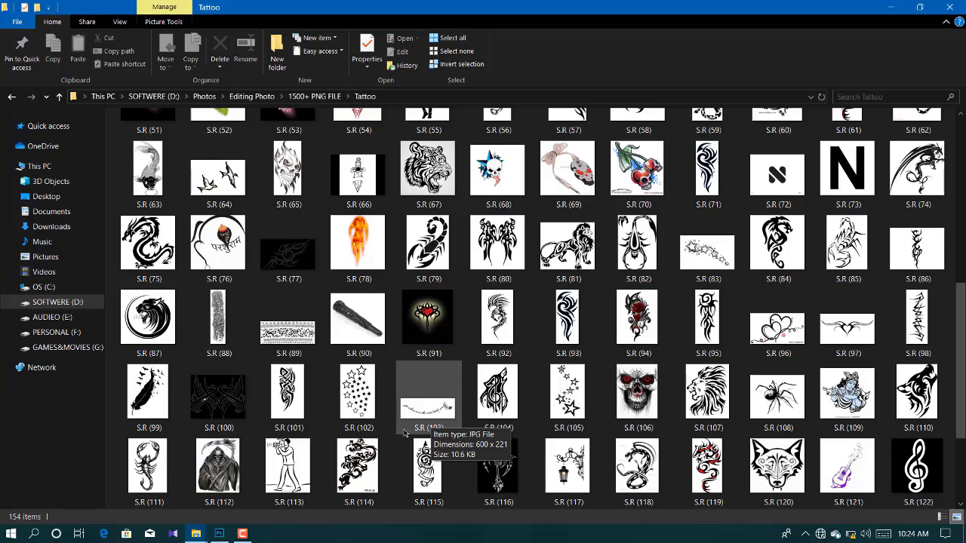
pyautogui.scroll(-2, 543, 434)
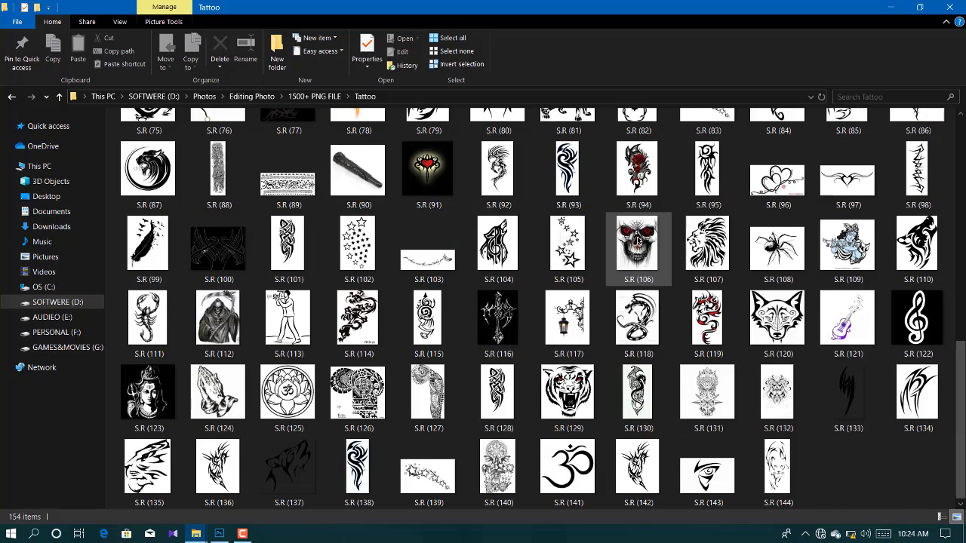
pyautogui.moveTo(638, 245); pyautogui.dragTo(255, 525)
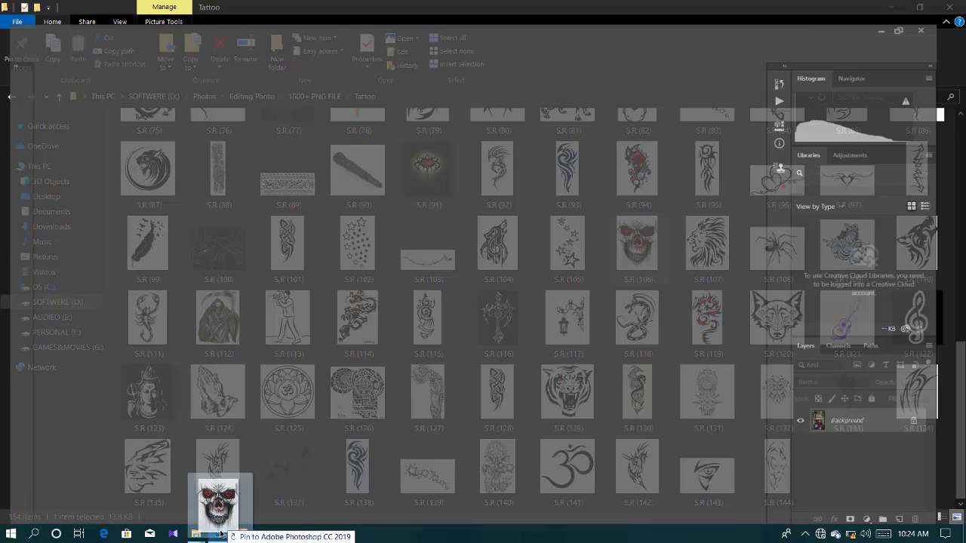
# Place skull tattoo S.R (106) enlarged on the wall above the gateway.
pyautogui.moveTo(254, 524)
pyautogui.mouseDown()
pyautogui.moveTo(366, 240)
pyautogui.moveTo(399, 243)
pyautogui.mouseUp()
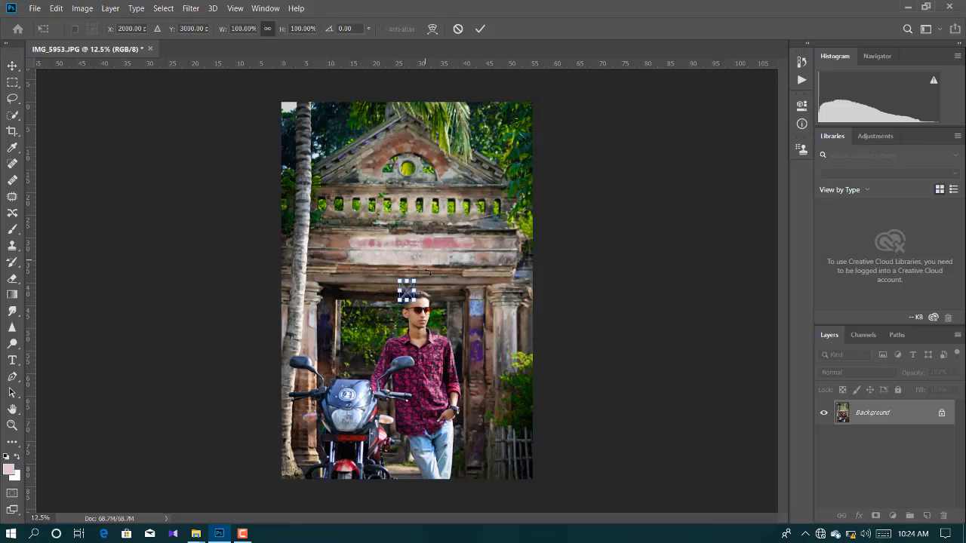
pyautogui.moveTo(415, 302)
pyautogui.mouseDown()
pyautogui.moveTo(430, 322)
pyautogui.moveTo(418, 320)
pyautogui.moveTo(420, 263)
pyautogui.moveTo(410, 258)
pyautogui.mouseUp()
pyautogui.click(478, 29)
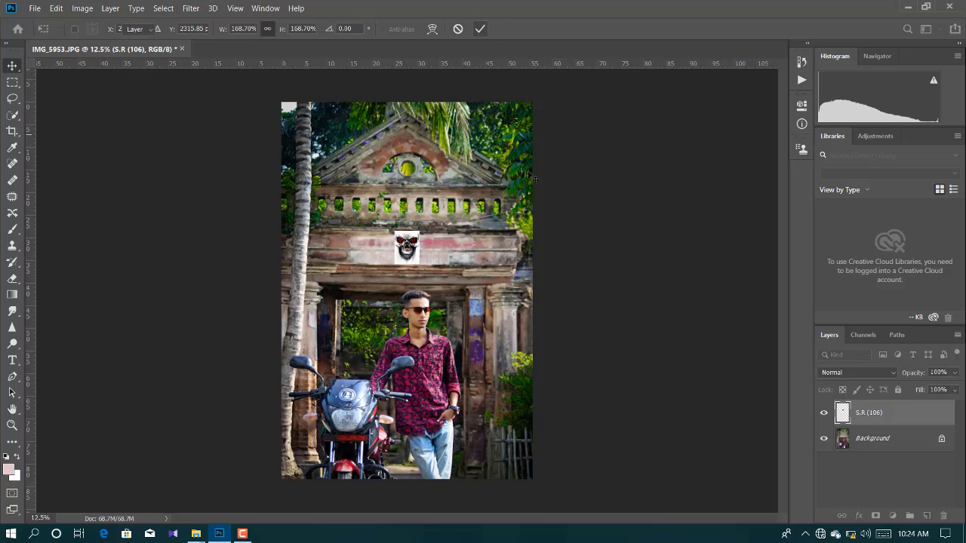
# Blend the skull layer with Multiply at 73% opacity, nudging its position.
pyautogui.click(851, 375)
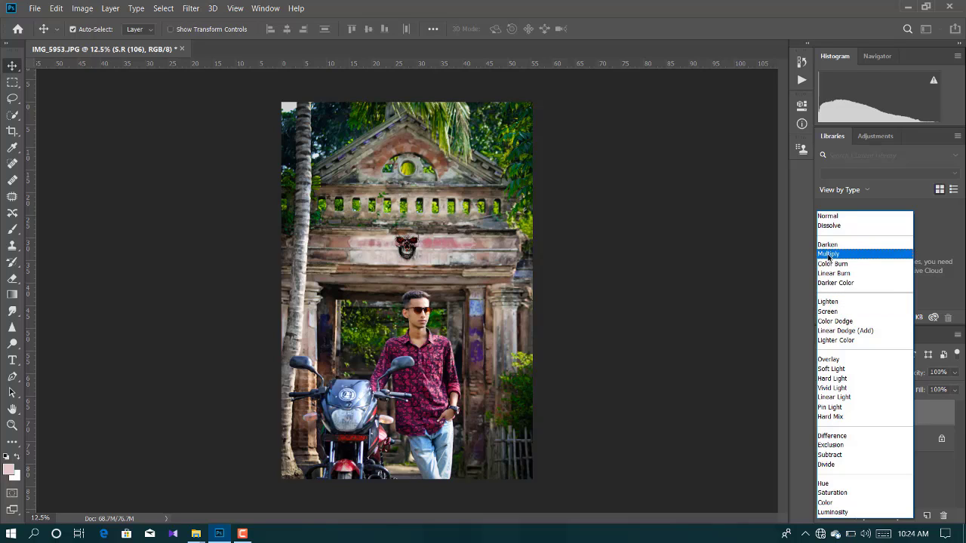
pyautogui.click(828, 254)
pyautogui.moveTo(411, 247); pyautogui.dragTo(409, 249)
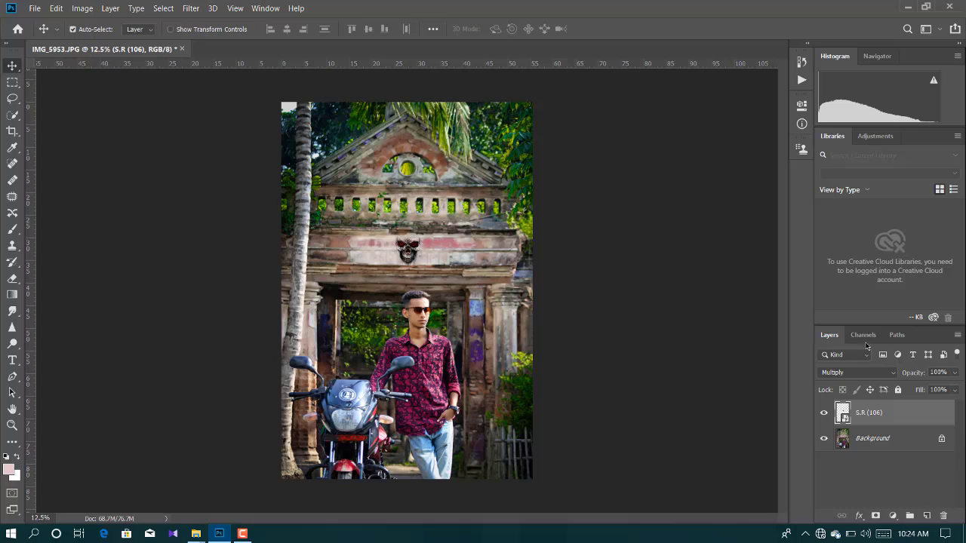
pyautogui.moveTo(914, 379); pyautogui.dragTo(893, 384)
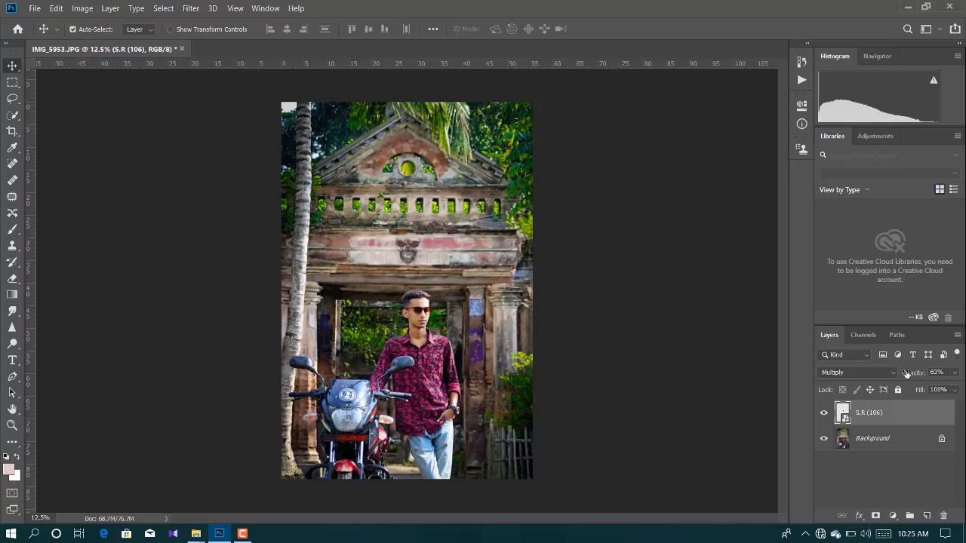
pyautogui.moveTo(906, 374); pyautogui.dragTo(909, 376)
pyautogui.click(905, 6)
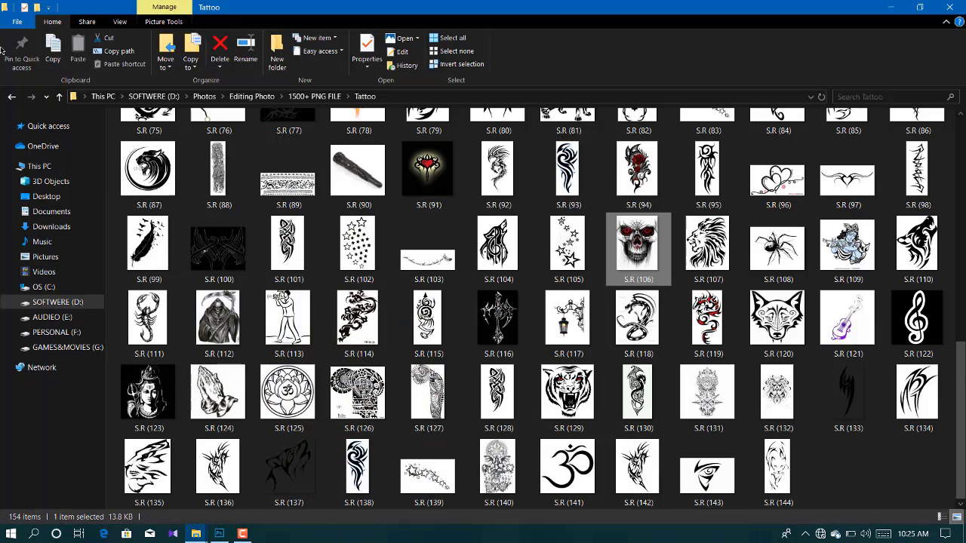
# Go back three folders to D: > Photos and drag Logo 2 into Photoshop.
pyautogui.click(12, 96)
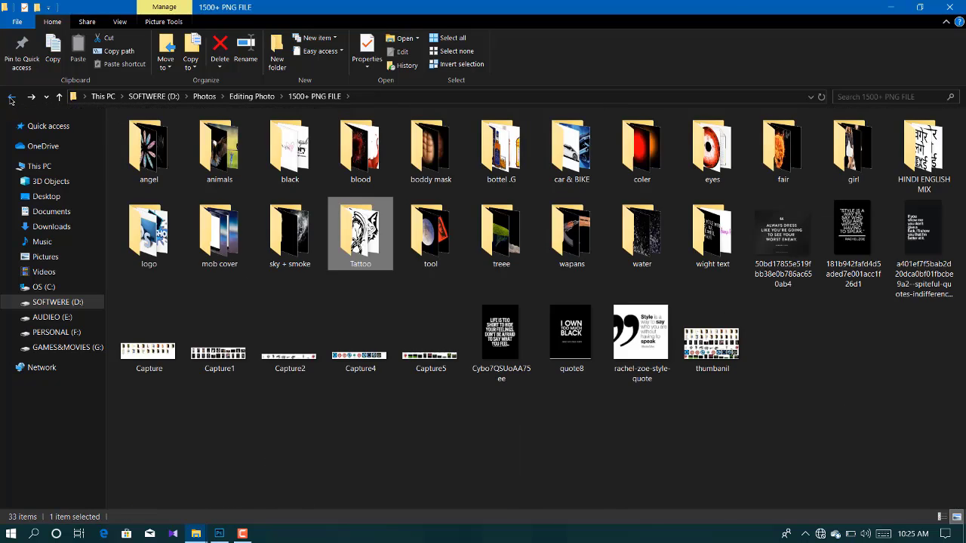
pyautogui.click(11, 97)
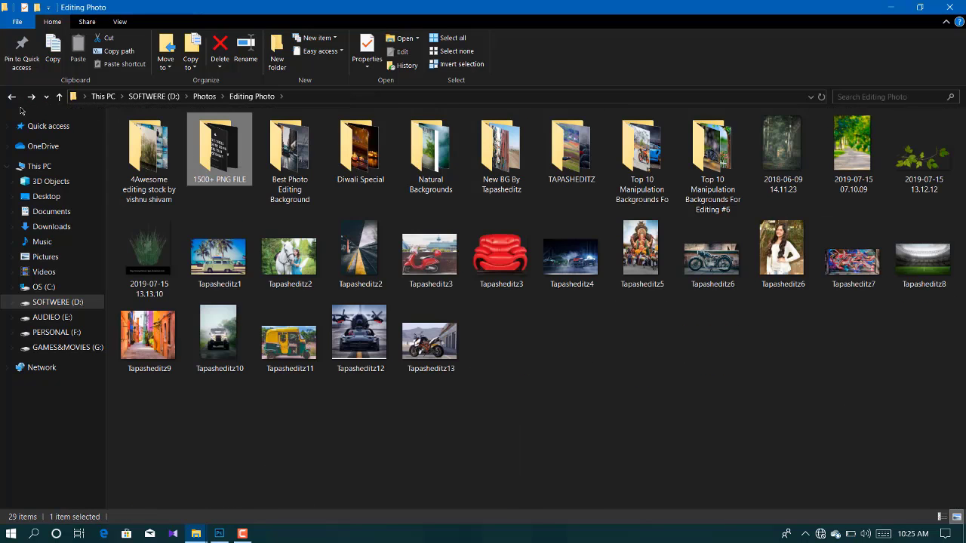
pyautogui.click(12, 97)
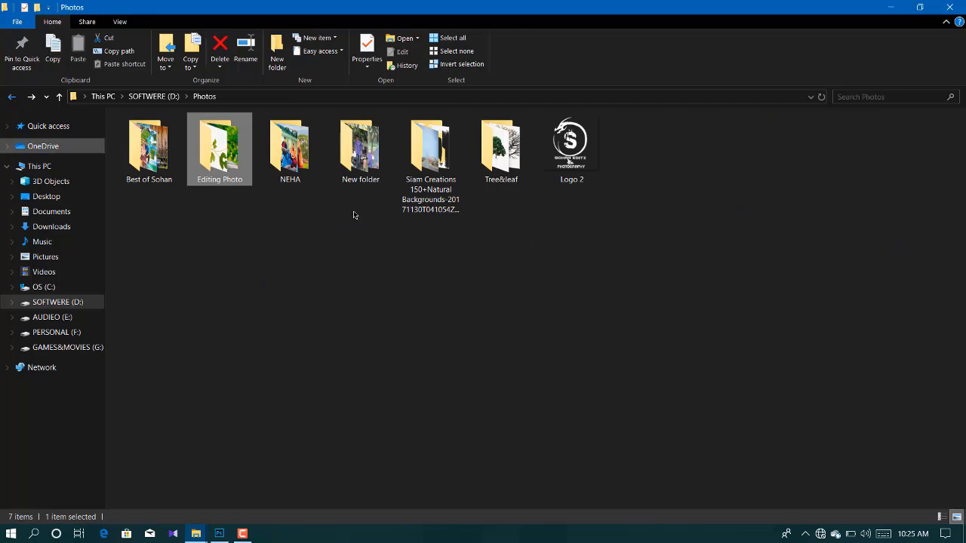
pyautogui.moveTo(551, 159); pyautogui.dragTo(272, 534)
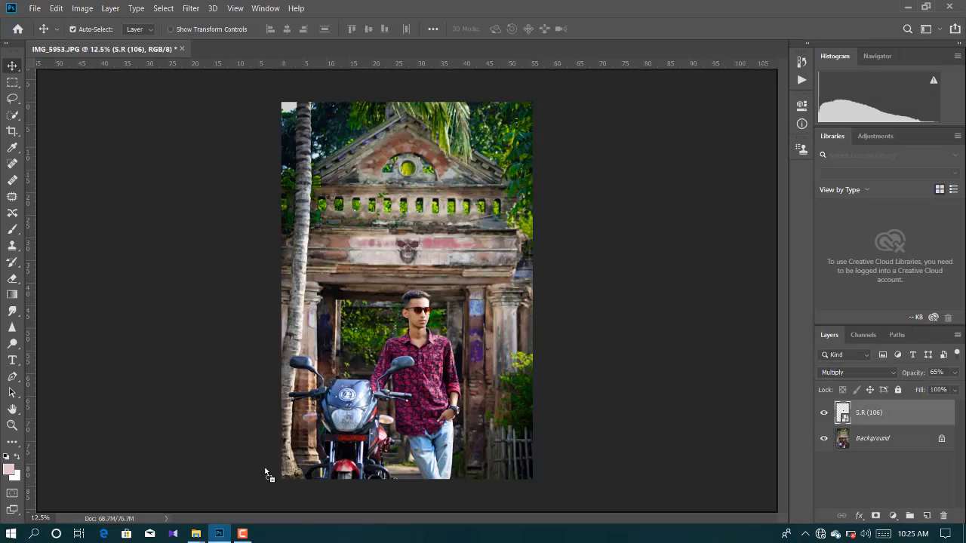
pyautogui.moveTo(224, 538)
pyautogui.mouseDown()
pyautogui.moveTo(332, 151)
pyautogui.moveTo(313, 141)
pyautogui.mouseUp()
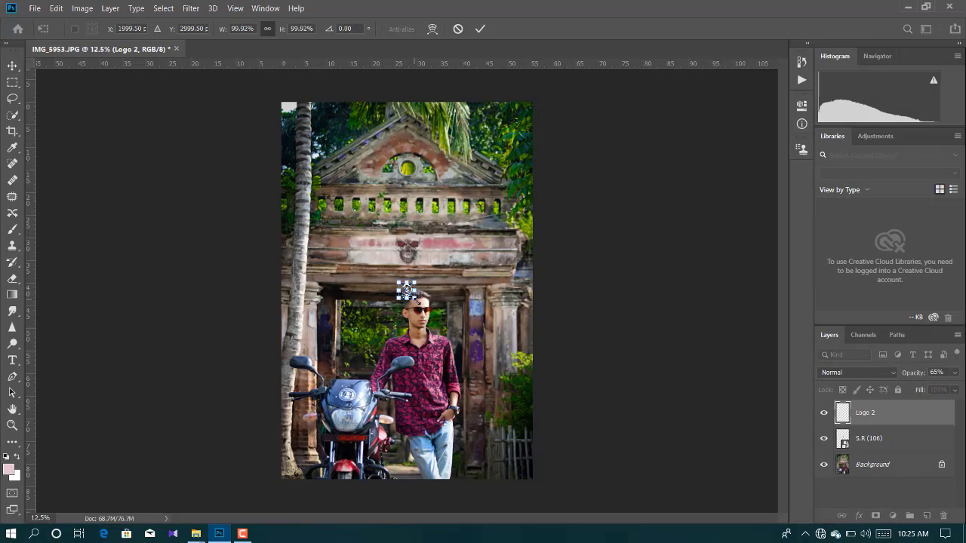
# Enlarge Logo 2 to about 300% and commit it in the top-left corner.
pyautogui.moveTo(415, 298)
pyautogui.mouseDown()
pyautogui.moveTo(428, 309)
pyautogui.moveTo(382, 198)
pyautogui.moveTo(280, 108)
pyautogui.moveTo(301, 101)
pyautogui.moveTo(470, 125)
pyautogui.moveTo(310, 130)
pyautogui.mouseUp()
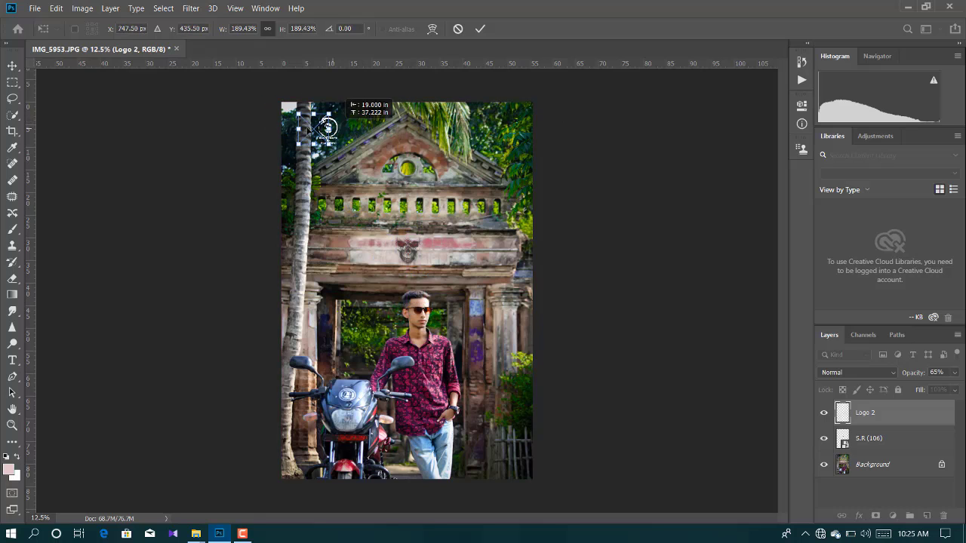
pyautogui.moveTo(310, 130)
pyautogui.mouseDown()
pyautogui.moveTo(286, 120)
pyautogui.moveTo(329, 150)
pyautogui.mouseUp()
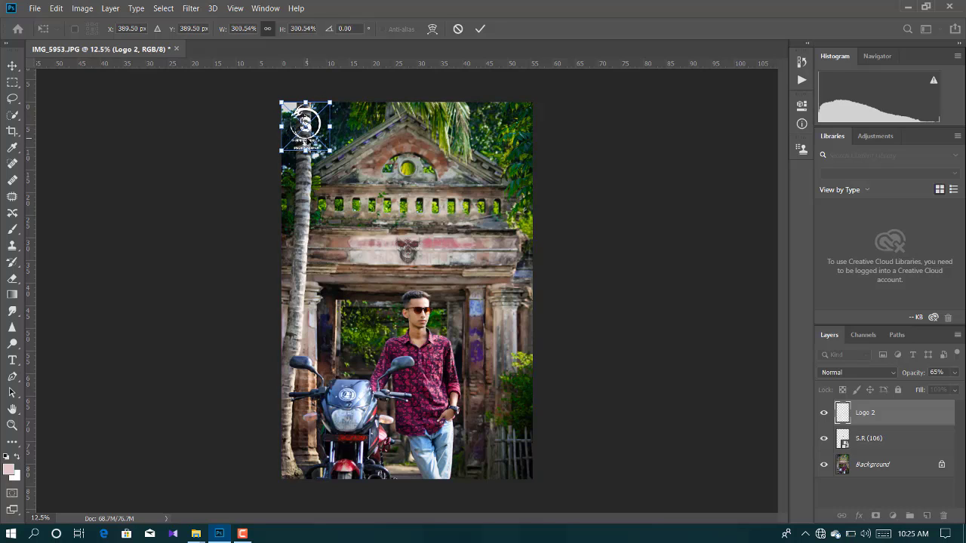
pyautogui.click(480, 29)
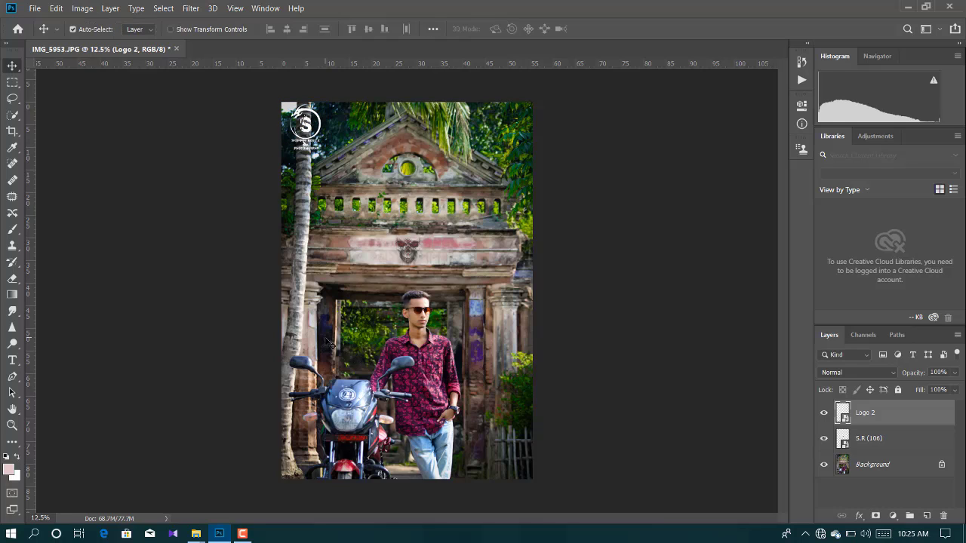
# Save IMG_5953 as a new file on the Desktop, with the file-format list opened.
pyautogui.click(35, 9)
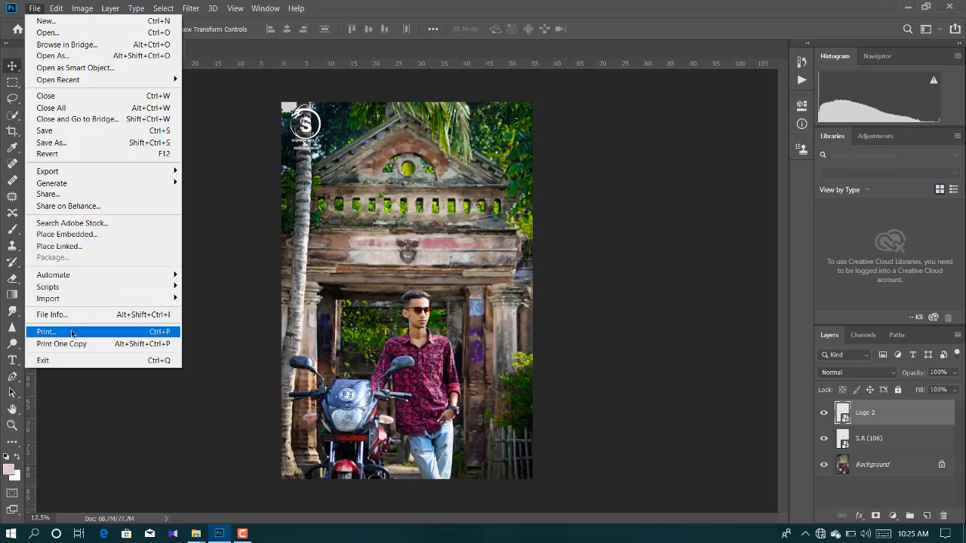
pyautogui.click(50, 142)
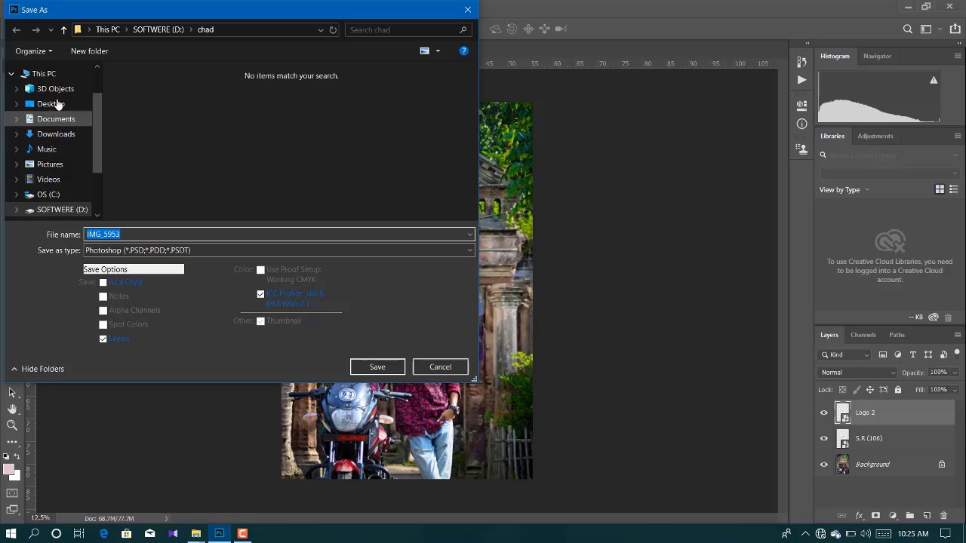
pyautogui.click(54, 103)
pyautogui.click(166, 254)
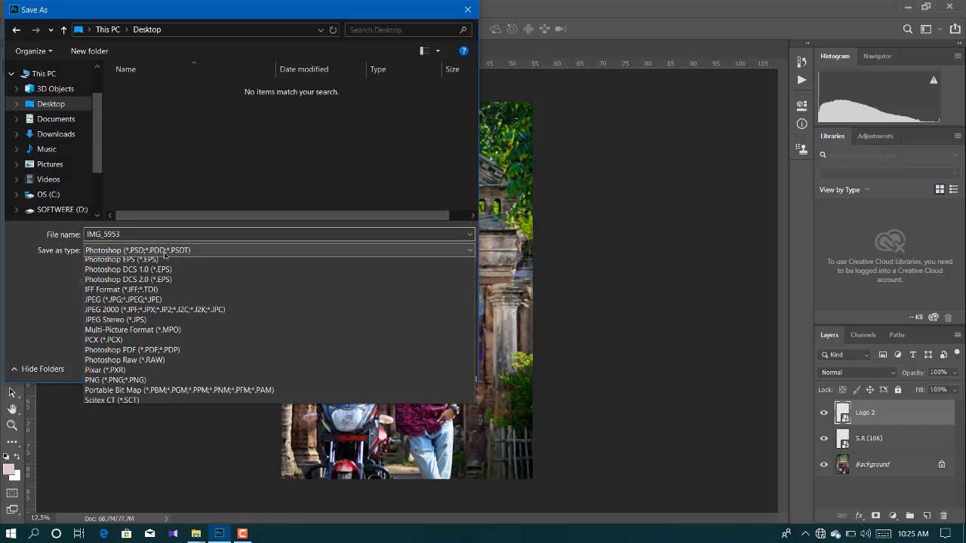